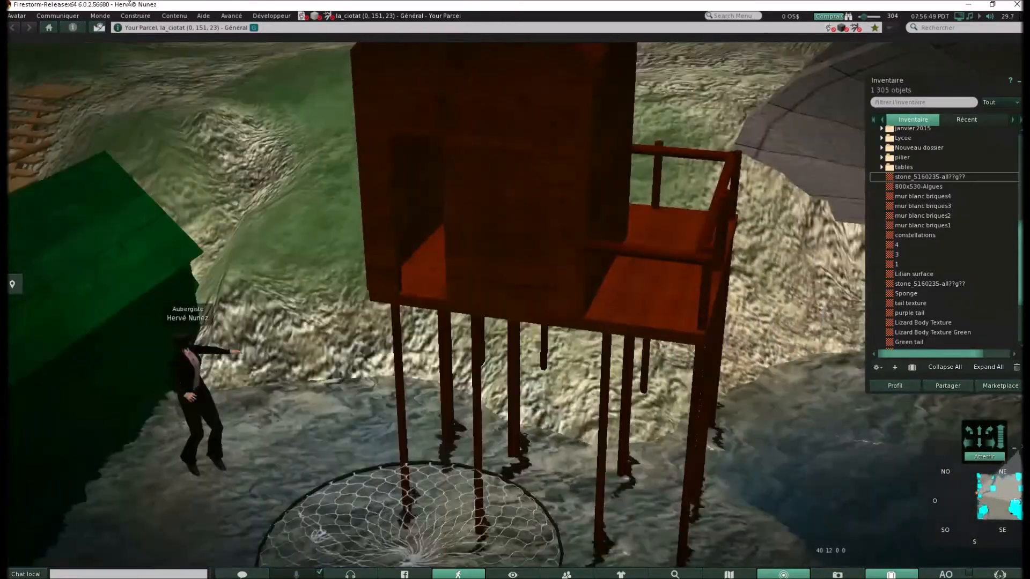
Examine the circular net above the water beside the stilt house up close
{"action": "left_click", "coordinate": [482, 368], "text": "alt"}
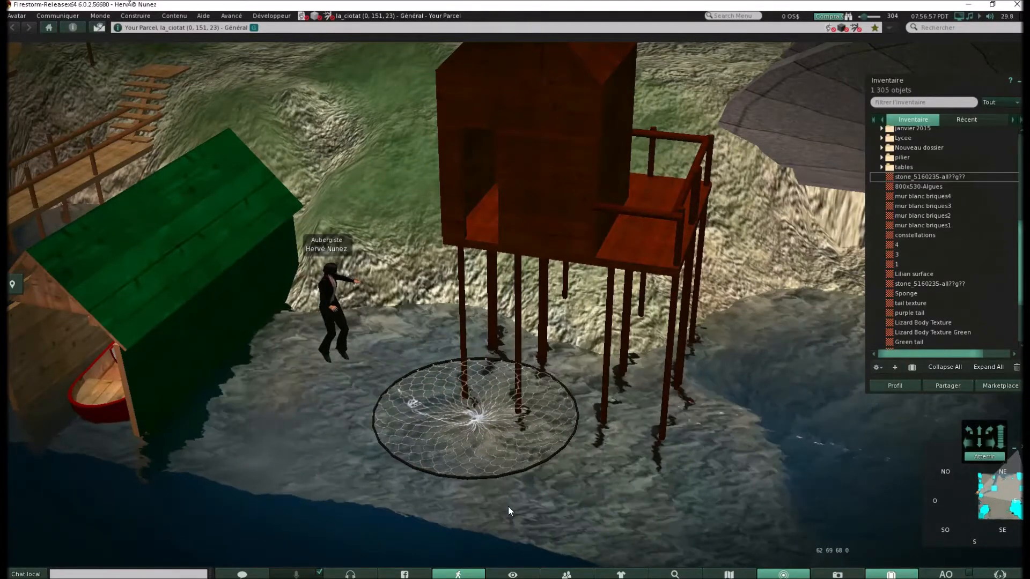
{"action": "left_click", "coordinate": [483, 417], "text": "alt"}
{"action": "left_click_drag", "start_coordinate": [483, 418], "coordinate": [519, 301]}
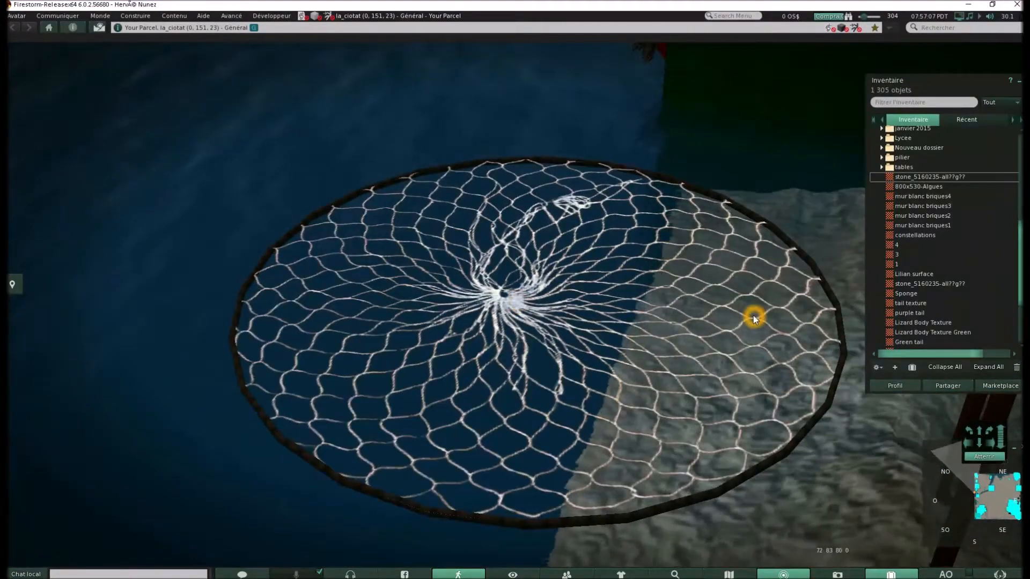
Switch to Google Chrome and search Google Images for "filet circulaire"
{"action": "key", "text": "alt+Tab"}
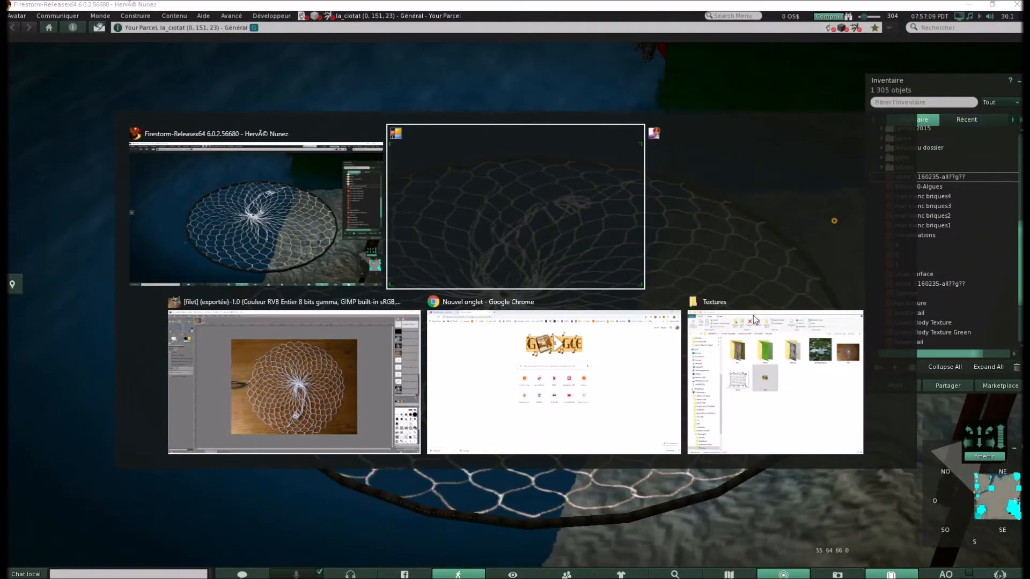
{"action": "key", "text": "alt+Tab"}
{"action": "key", "text": "alt+Tab"}
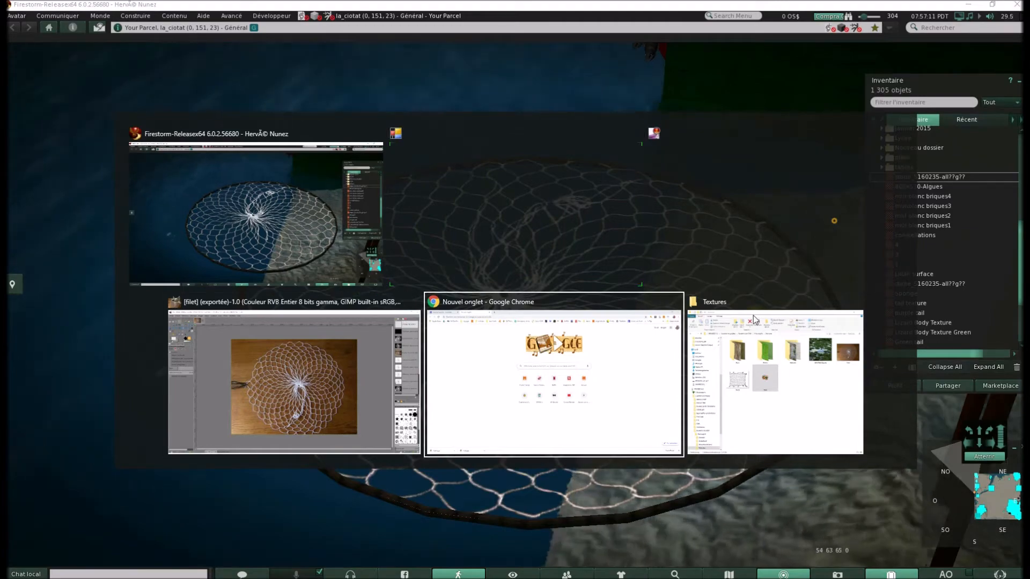
{"action": "left_click", "coordinate": [572, 306]}
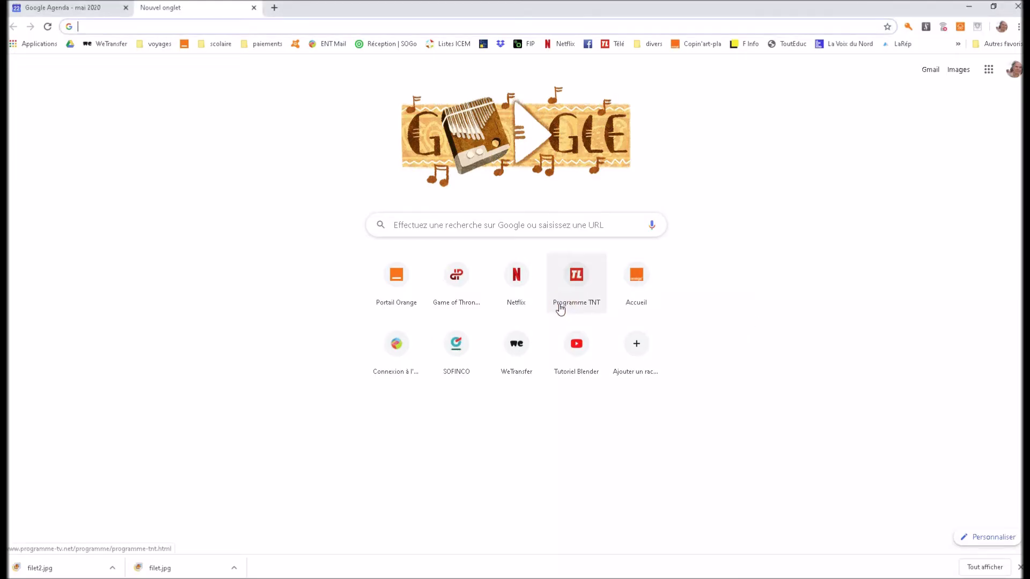
{"action": "left_click", "coordinate": [437, 226]}
{"action": "left_click", "coordinate": [563, 233]}
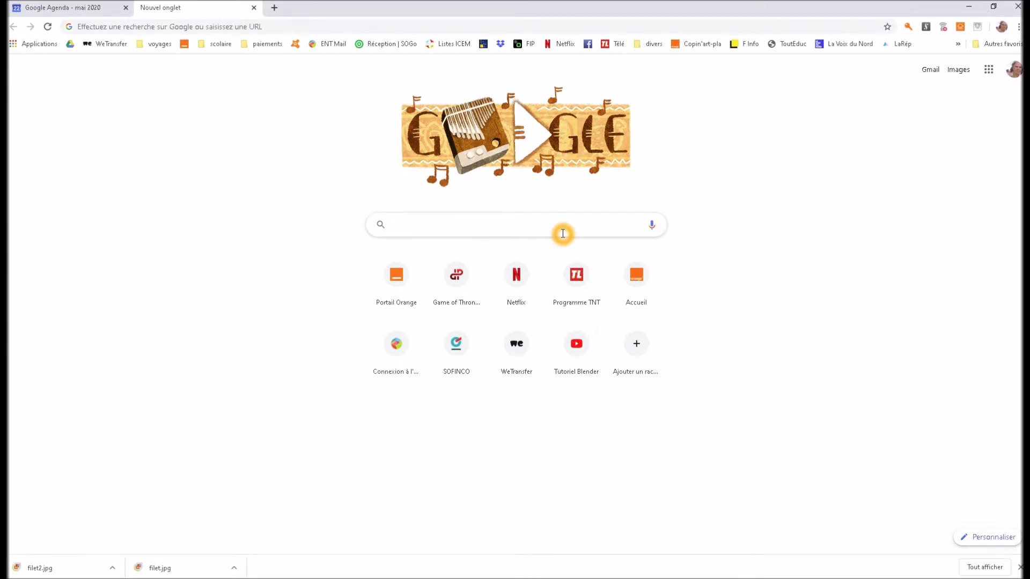
{"action": "type", "text": "filet"}
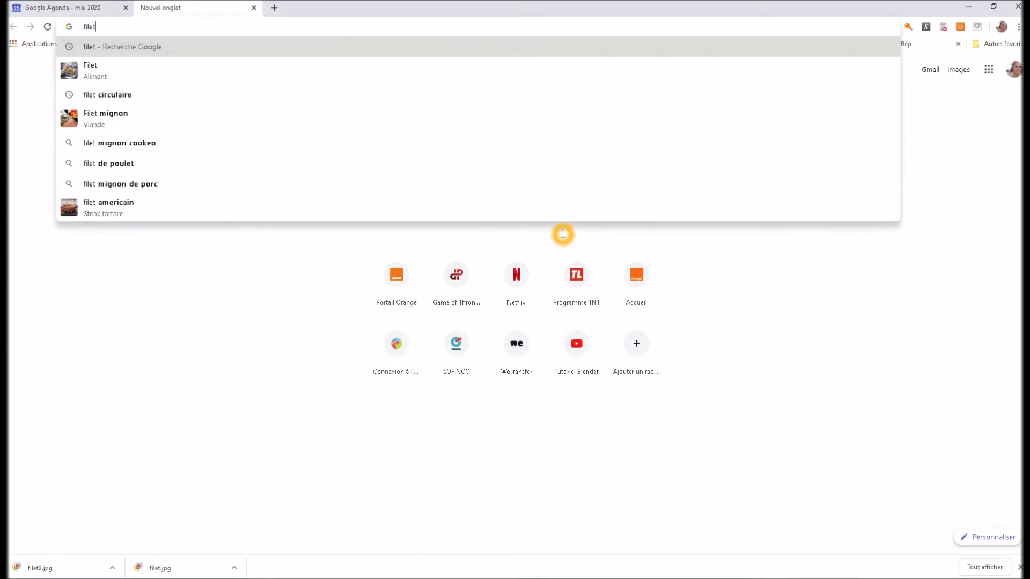
{"action": "type", "text": " ci"}
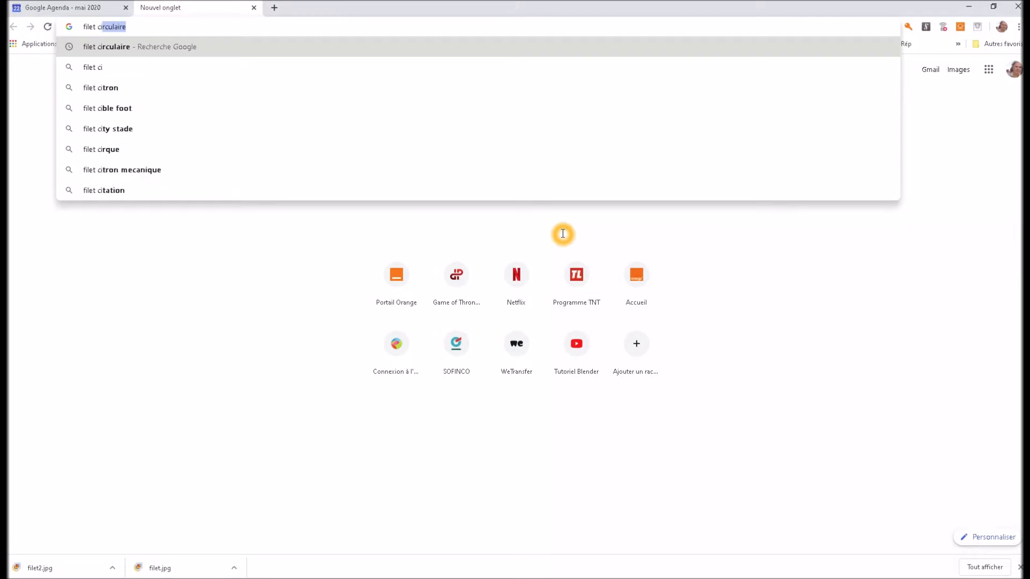
{"action": "type", "text": "rcualire"}
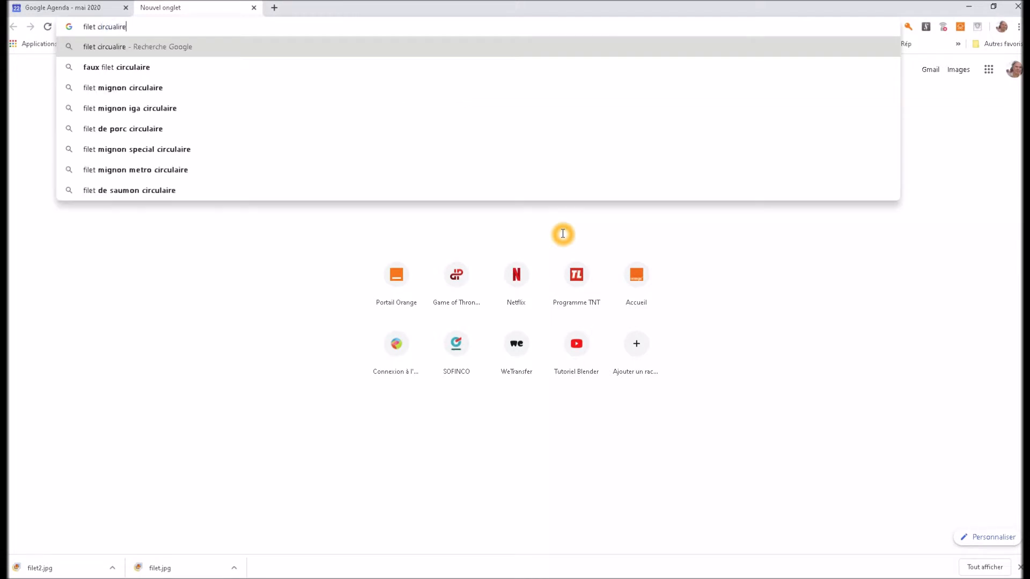
{"action": "key", "text": "Return"}
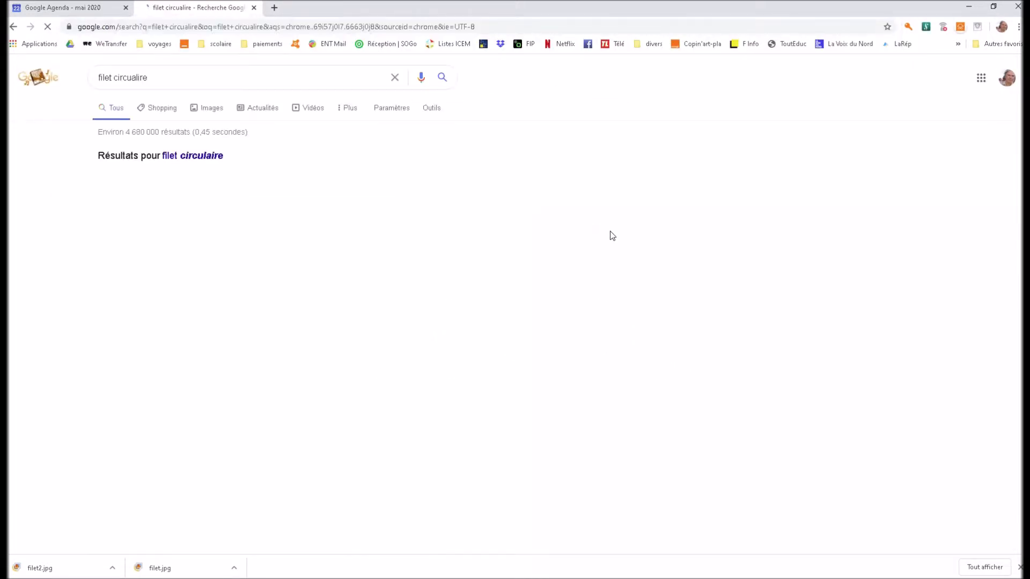
{"action": "left_click", "coordinate": [212, 110]}
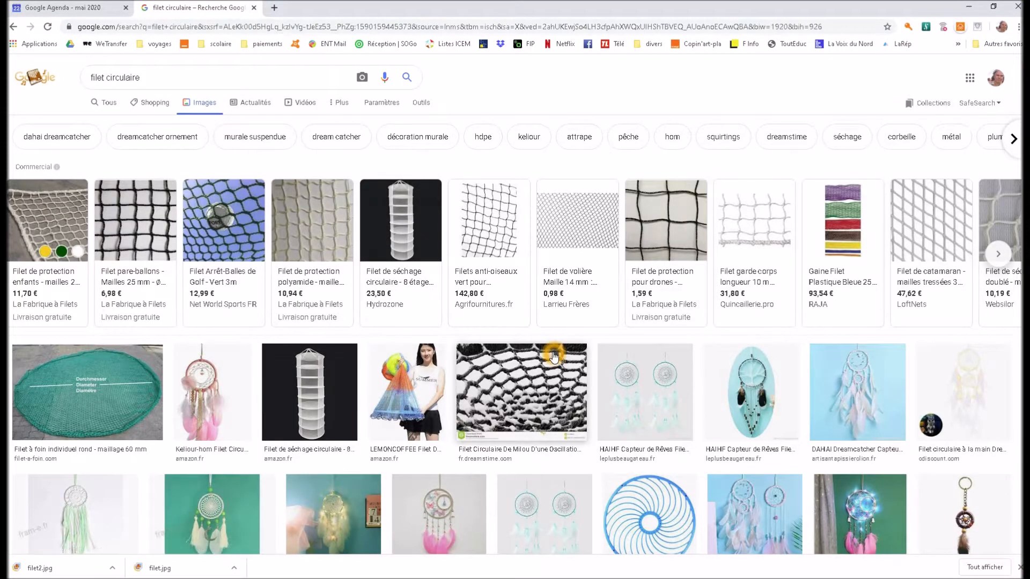
Find and open the image result of the white circular net lying on a wooden surface, "Maillage circulaire pour filet à provisions"
{"action": "scroll", "coordinate": [554, 357], "scroll_direction": "down", "scroll_amount": 6}
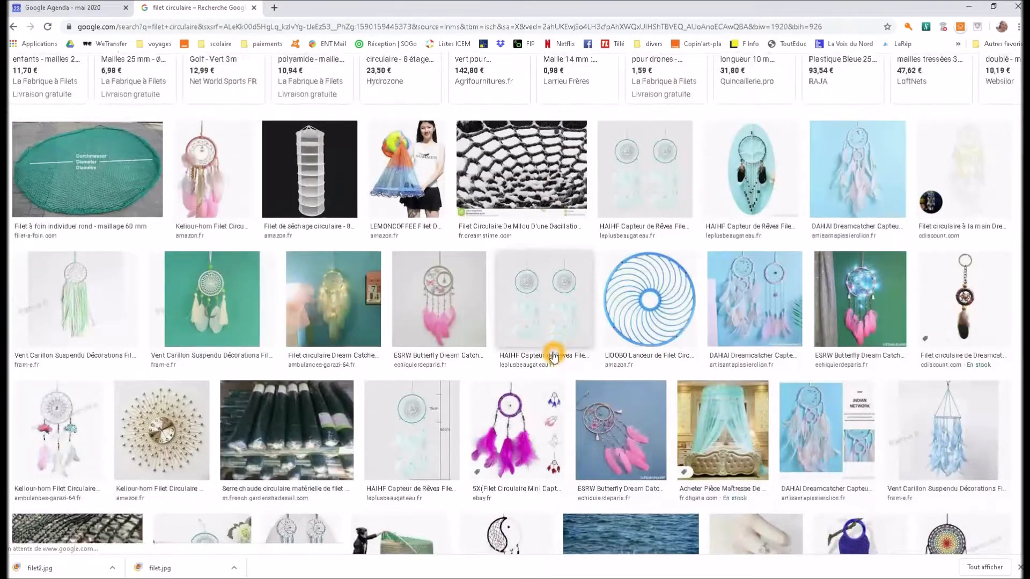
{"action": "scroll", "coordinate": [553, 354], "scroll_direction": "down", "scroll_amount": 6}
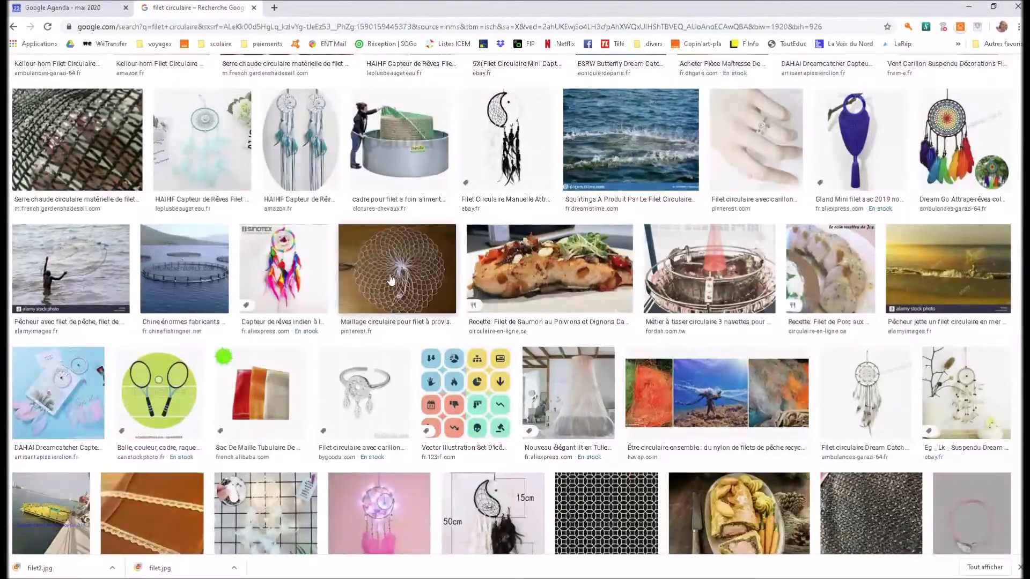
{"action": "left_click", "coordinate": [391, 279]}
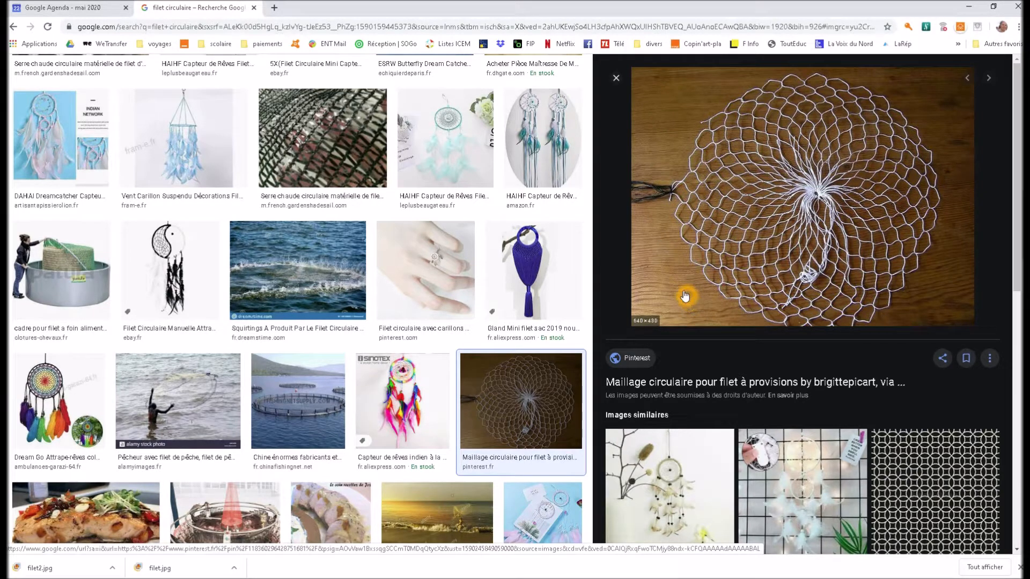
{"action": "left_click", "coordinate": [668, 275]}
{"action": "left_click", "coordinate": [681, 287]}
{"action": "left_click", "coordinate": [727, 93]}
{"action": "left_click", "coordinate": [699, 304]}
Try to save the enlarged net image as filet in the Textures folder
{"action": "right_click", "coordinate": [732, 206]}
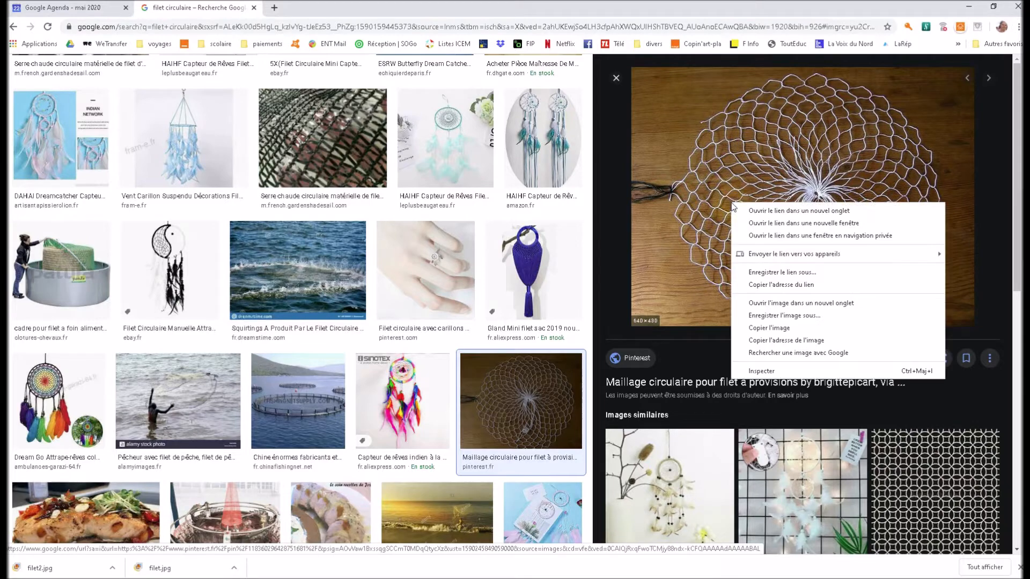
{"action": "left_click", "coordinate": [765, 318]}
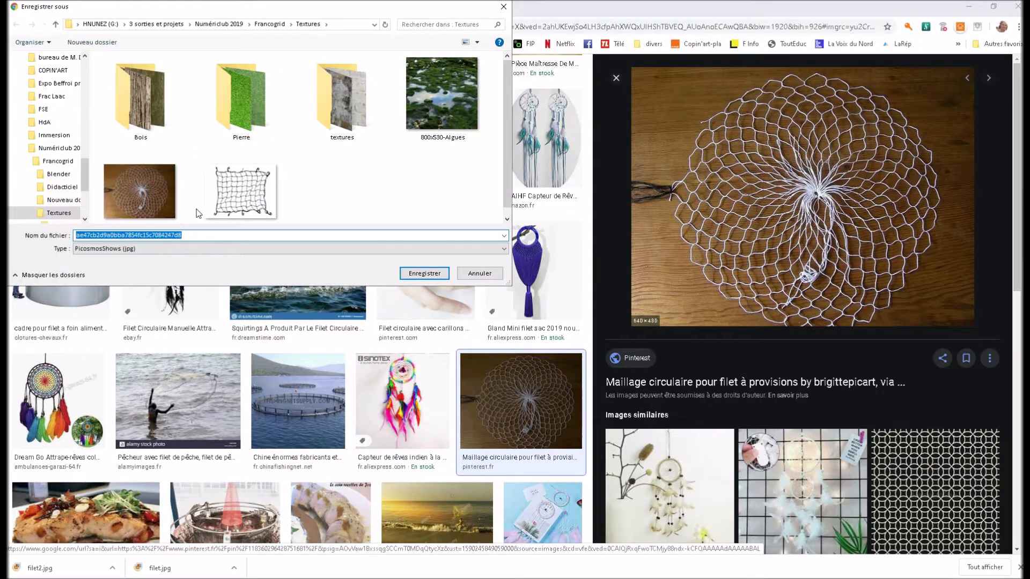
{"action": "left_click", "coordinate": [131, 200]}
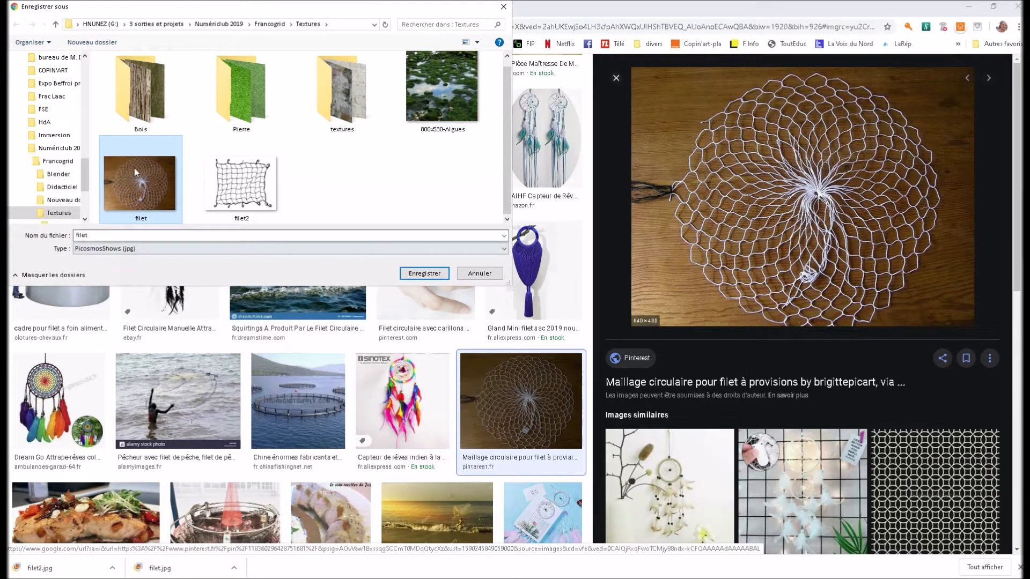
{"action": "left_click", "coordinate": [425, 273]}
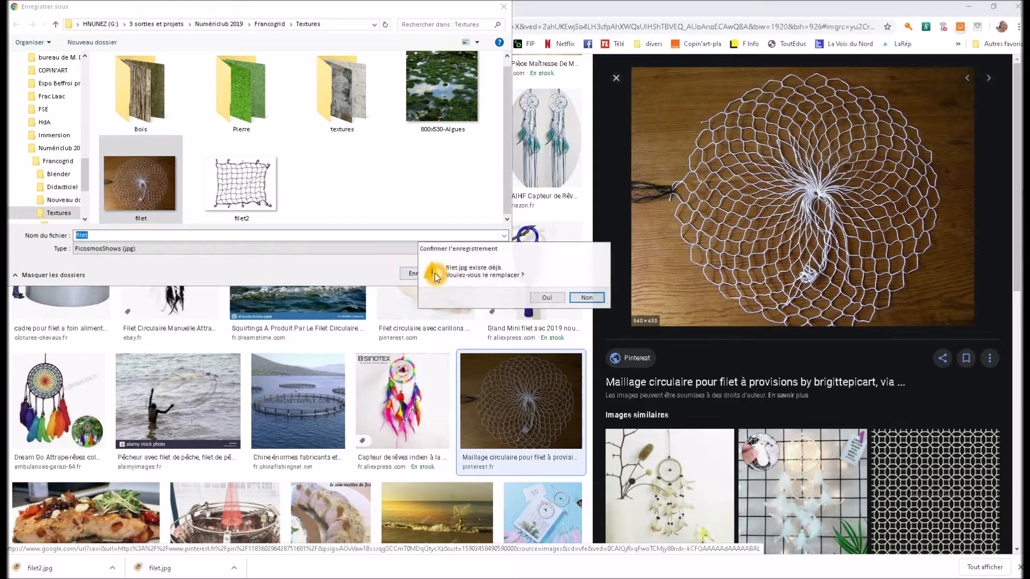
{"action": "left_click", "coordinate": [586, 297]}
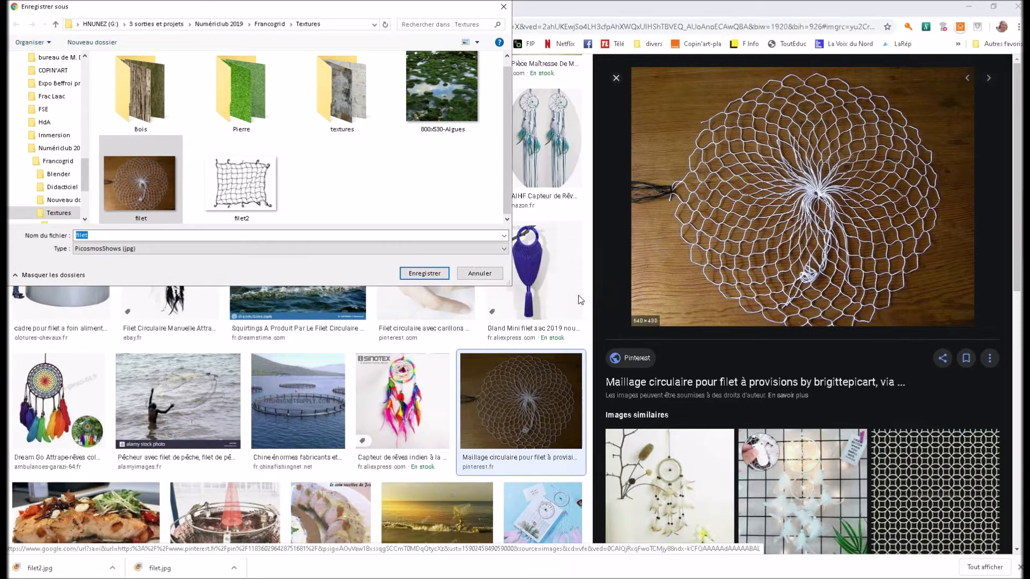
{"action": "left_click", "coordinate": [466, 274]}
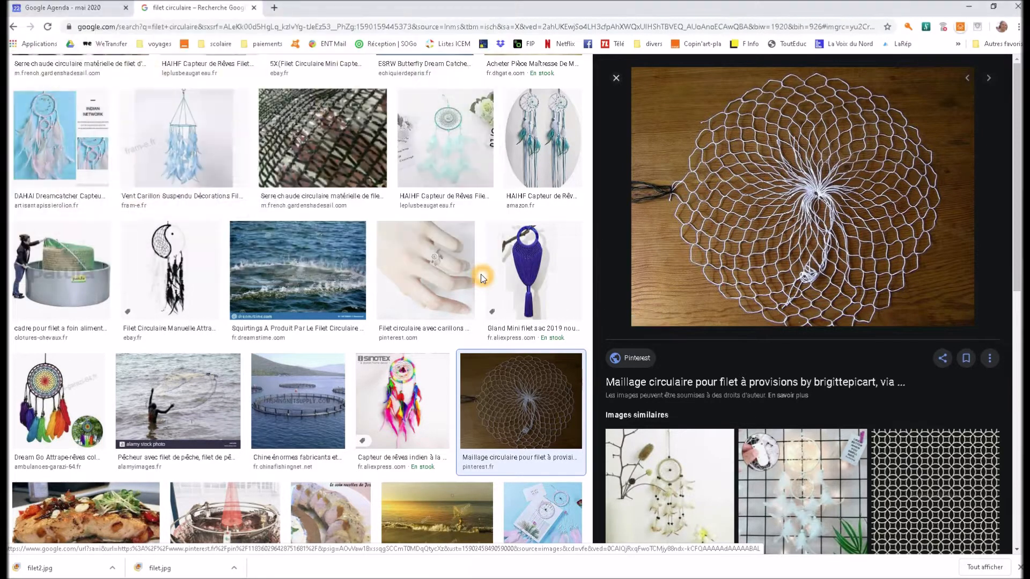
Switch to GIMP, where the filet photo is open, and activate the Fuzzy Select tool
{"action": "key", "text": "alt+Tab"}
{"action": "key", "text": "alt+Tab"}
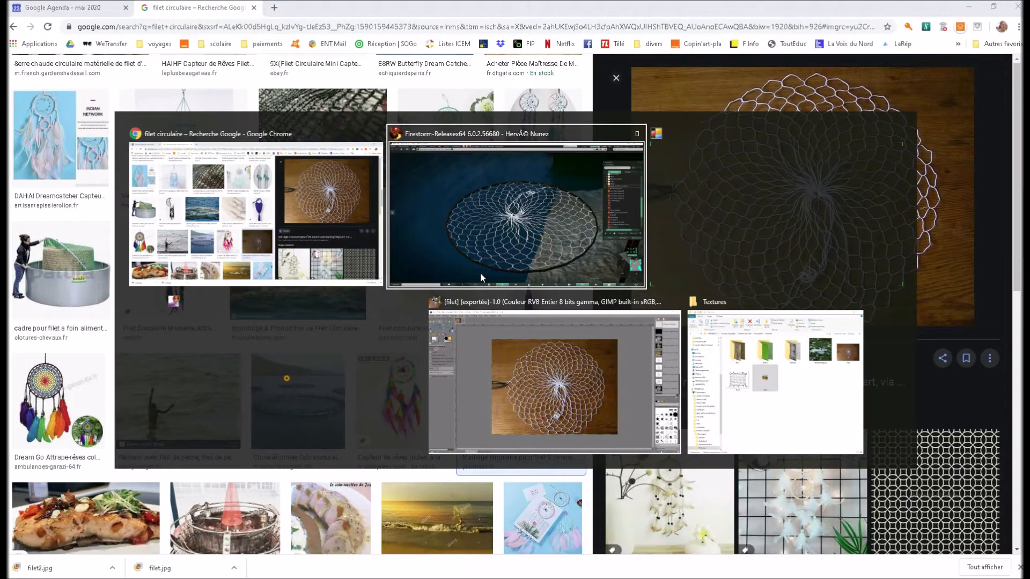
{"action": "key", "text": "alt+Tab"}
{"action": "key", "text": "alt+Tab"}
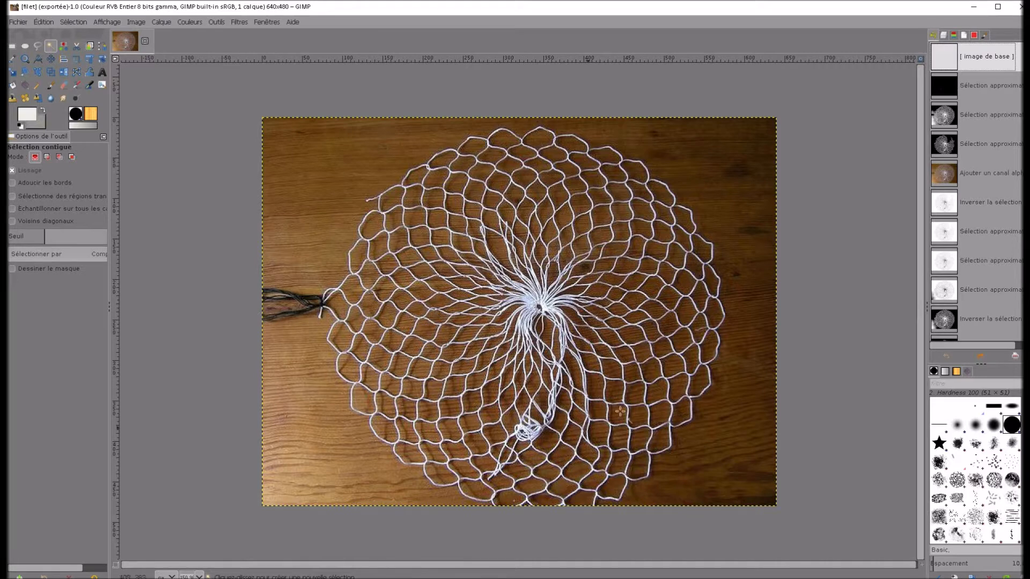
{"action": "left_click", "coordinate": [143, 48]}
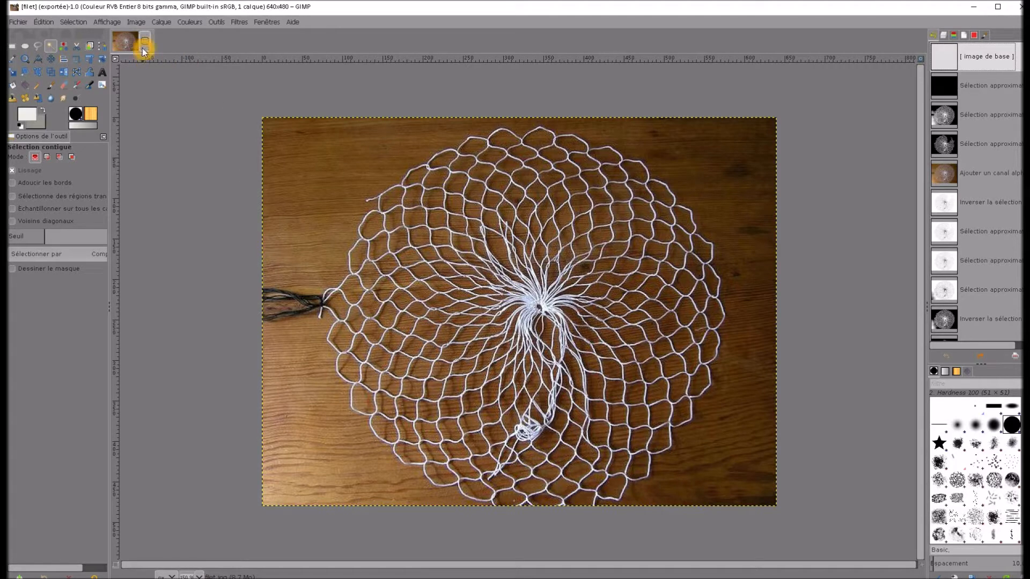
{"action": "left_click", "coordinate": [56, 46]}
{"action": "left_click", "coordinate": [50, 45]}
{"action": "left_click", "coordinate": [51, 51]}
{"action": "left_click", "coordinate": [52, 44]}
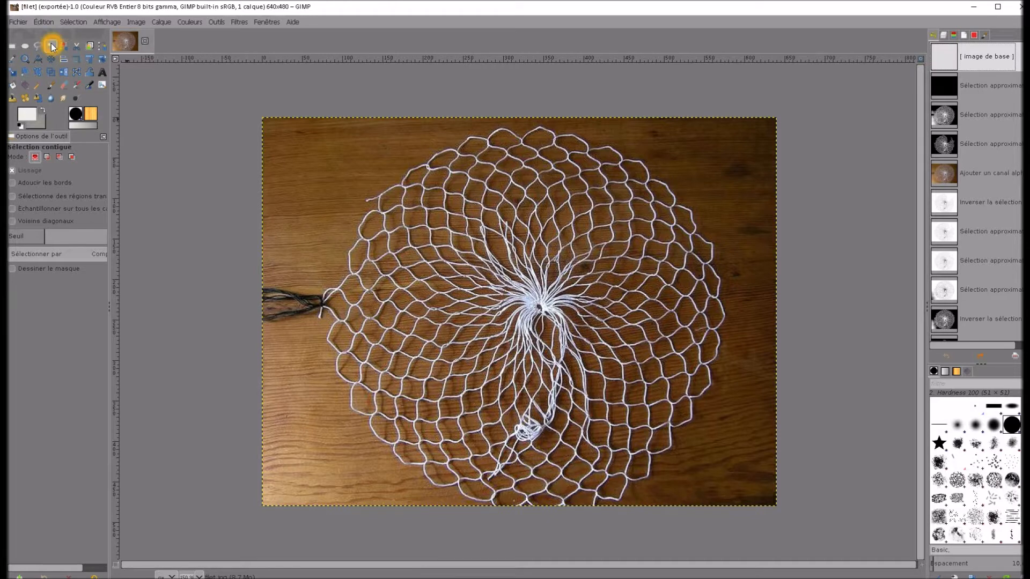
Examine the net's threads, its outer edge and the wooden background across the photo
{"action": "left_click", "coordinate": [276, 361]}
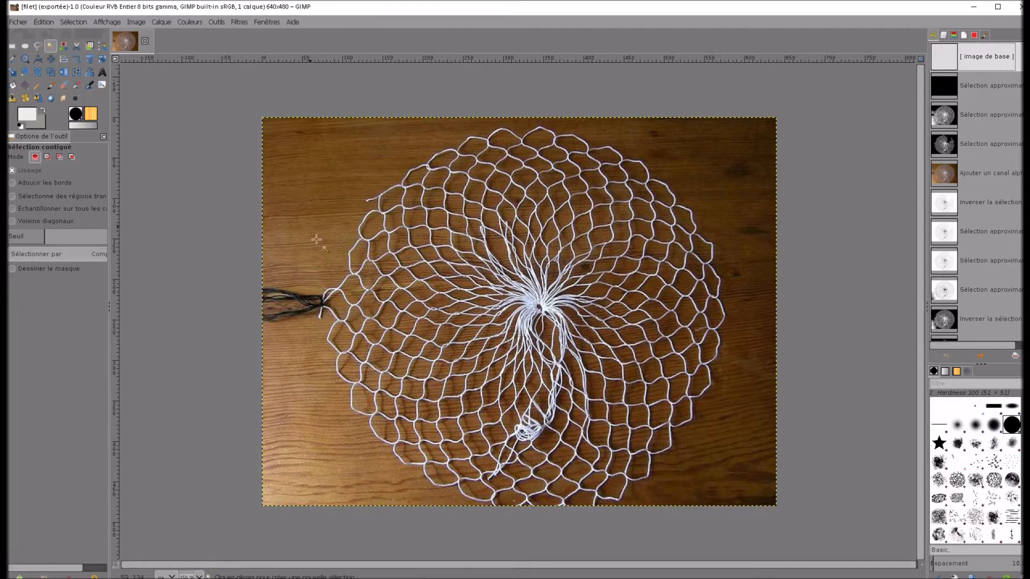
{"action": "left_click", "coordinate": [347, 216]}
{"action": "left_click", "coordinate": [375, 197]}
{"action": "left_click", "coordinate": [705, 418]}
{"action": "left_click", "coordinate": [516, 422]}
{"action": "left_click", "coordinate": [378, 457]}
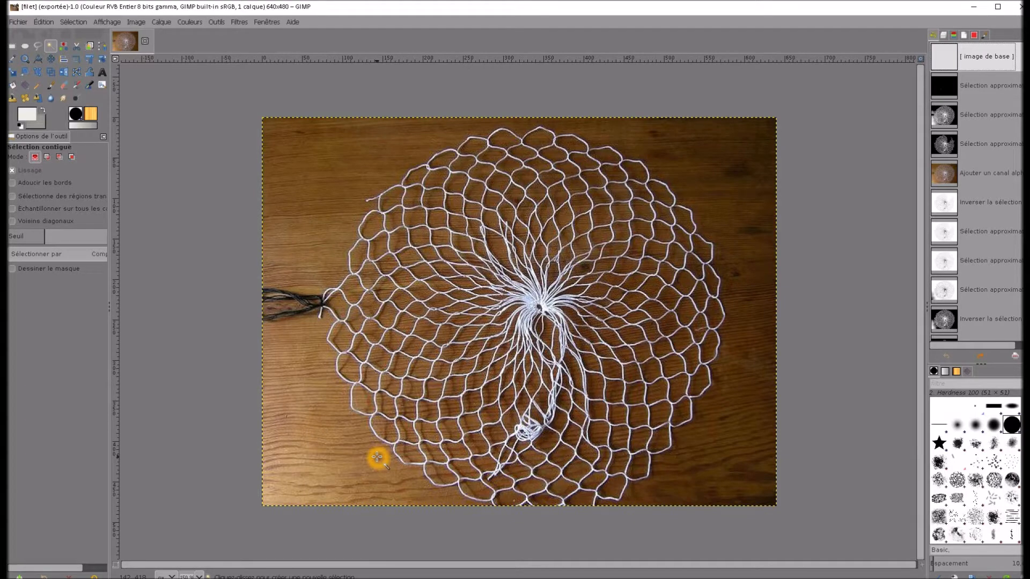
{"action": "left_click", "coordinate": [383, 493]}
{"action": "left_click", "coordinate": [360, 467]}
Select the net's white threads with Fuzzy Select, sampling a thread on the lower-left part of the net
{"action": "scroll", "coordinate": [359, 467], "scroll_direction": "up", "scroll_amount": 3, "text": "ctrl"}
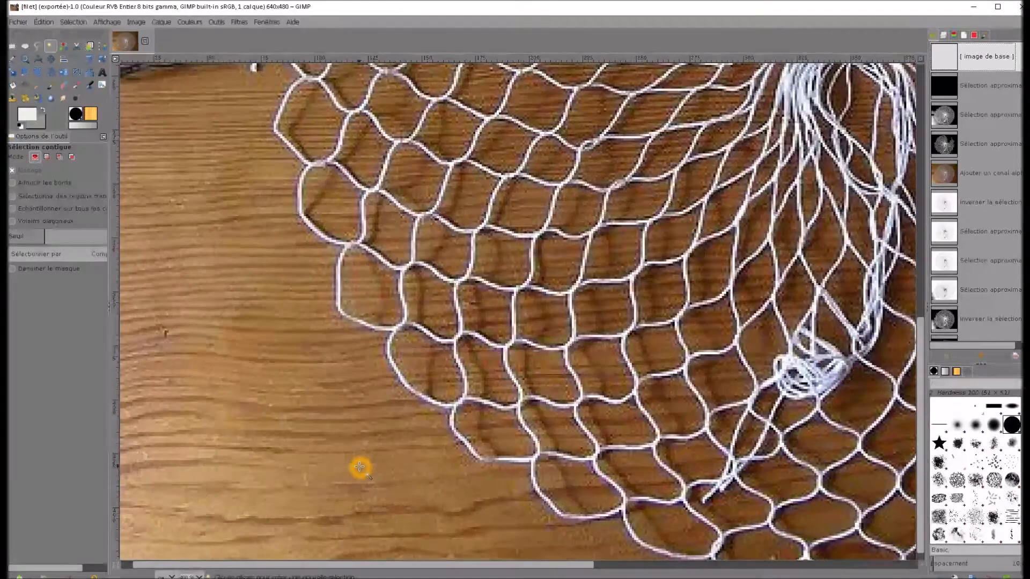
{"action": "left_click", "coordinate": [51, 48]}
{"action": "left_click", "coordinate": [373, 339]}
{"action": "left_click", "coordinate": [383, 330]}
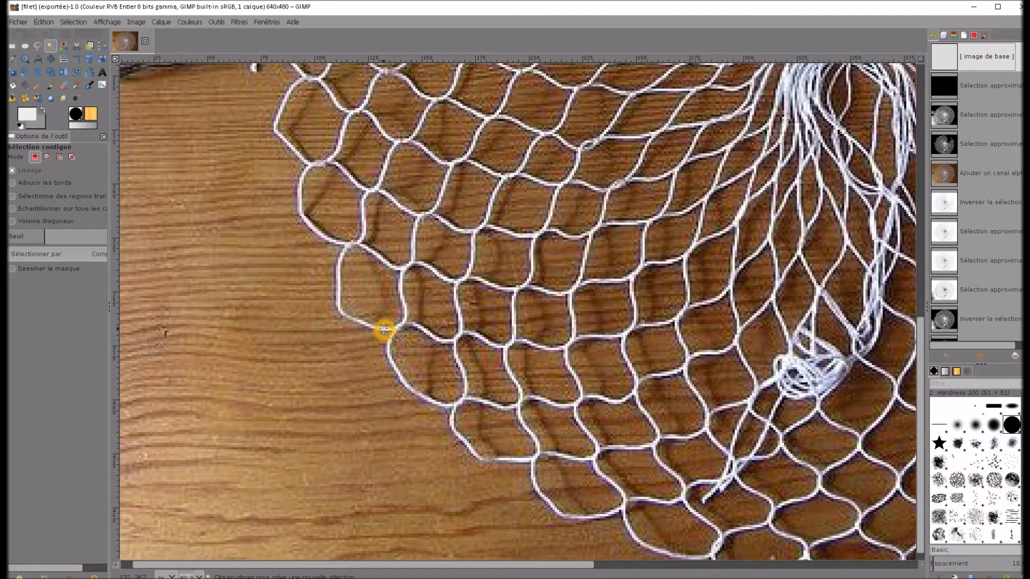
{"action": "left_click", "coordinate": [383, 329]}
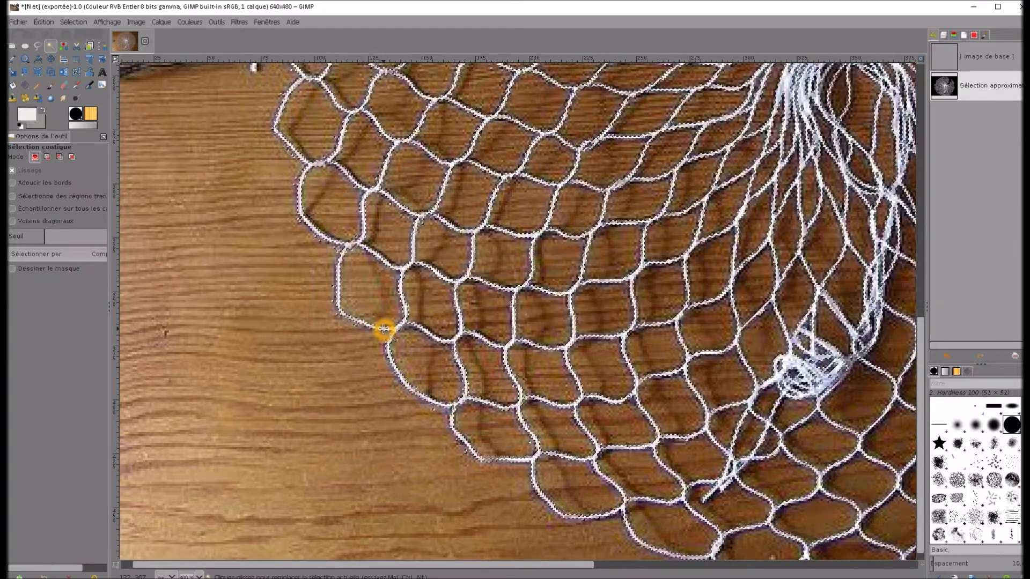
Inspect the selection outline closely along the threads, at the lower left and upper right of the net, for unselected parts
{"action": "scroll", "coordinate": [427, 345], "scroll_direction": "up", "scroll_amount": 5}
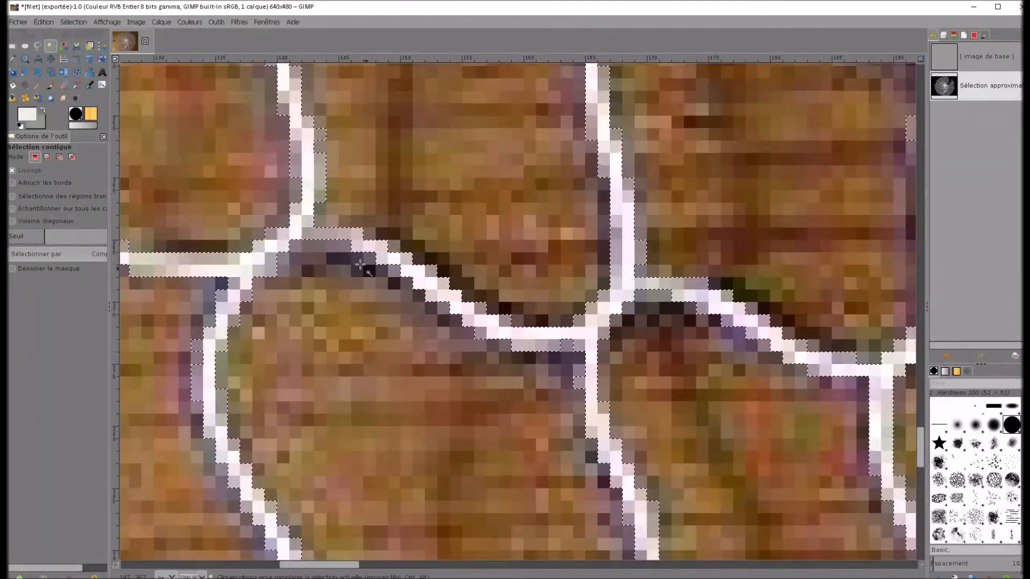
{"action": "scroll", "coordinate": [583, 334], "scroll_direction": "down", "scroll_amount": 5}
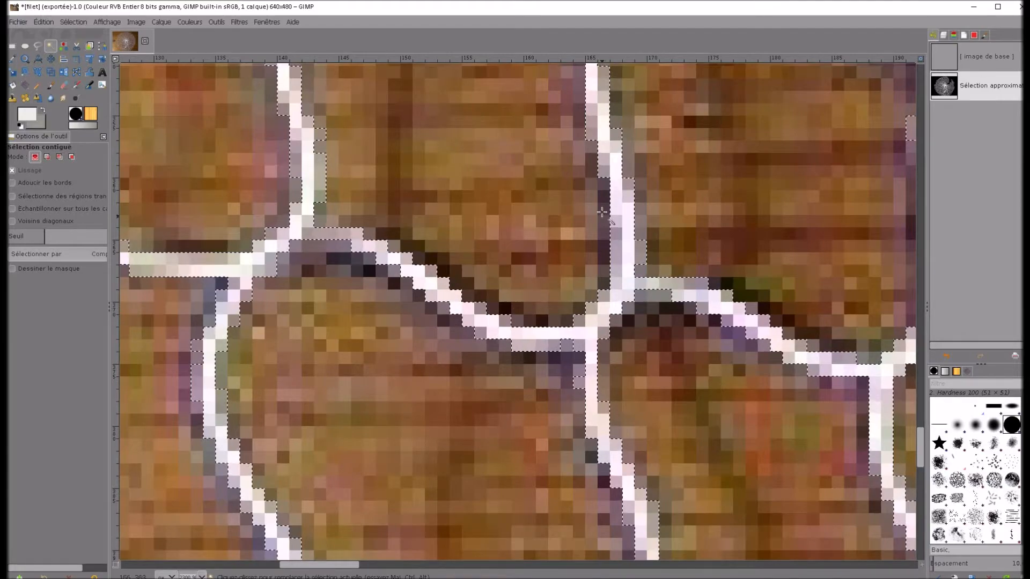
{"action": "left_click", "coordinate": [578, 343], "text": "ctrl"}
{"action": "scroll", "coordinate": [578, 342], "scroll_direction": "down", "scroll_amount": 4}
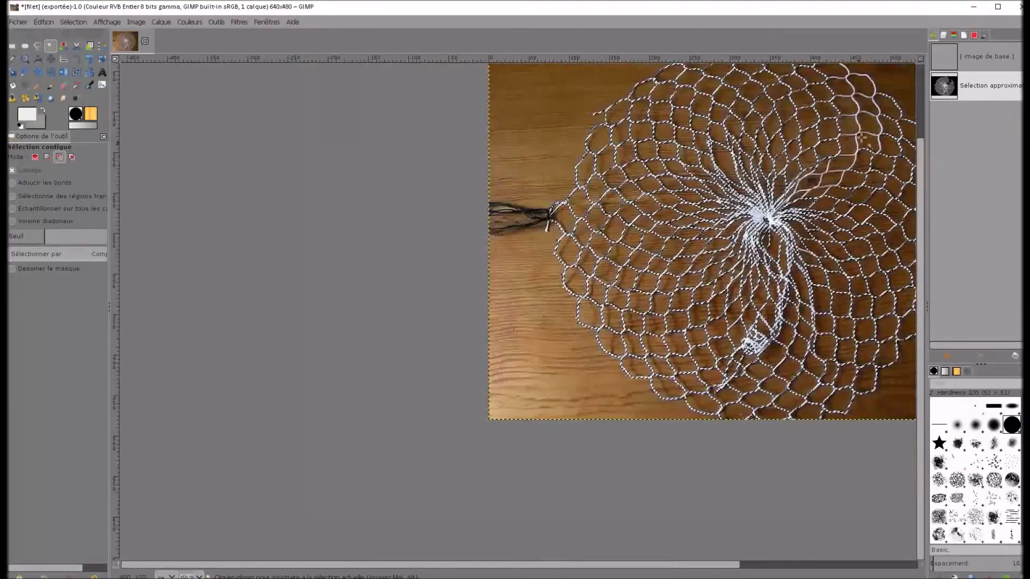
{"action": "scroll", "coordinate": [891, 89], "scroll_direction": "up", "scroll_amount": 1}
{"action": "scroll", "coordinate": [896, 85], "scroll_direction": "up", "scroll_amount": 3}
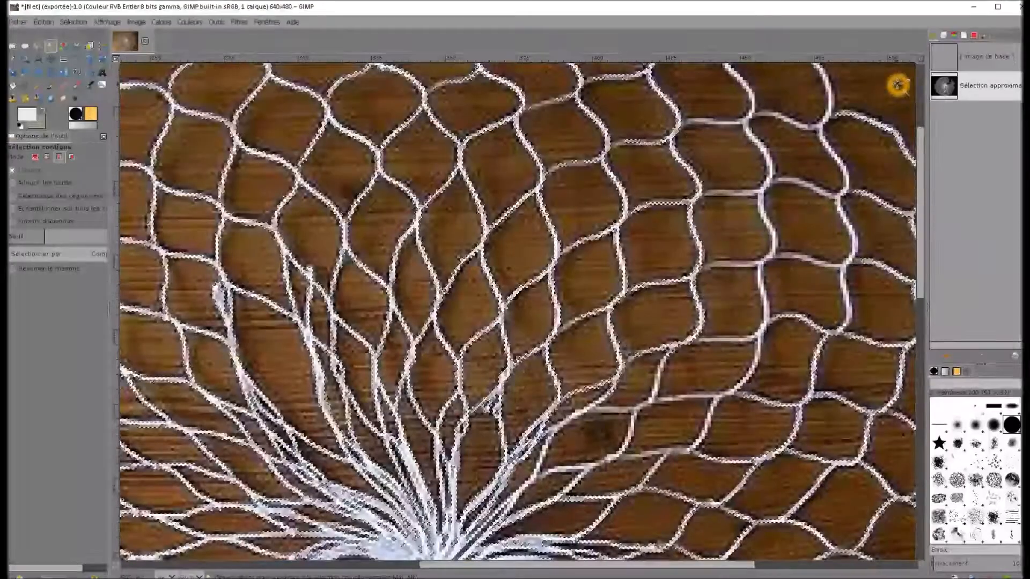
{"action": "scroll", "coordinate": [862, 127], "scroll_direction": "up", "scroll_amount": 2}
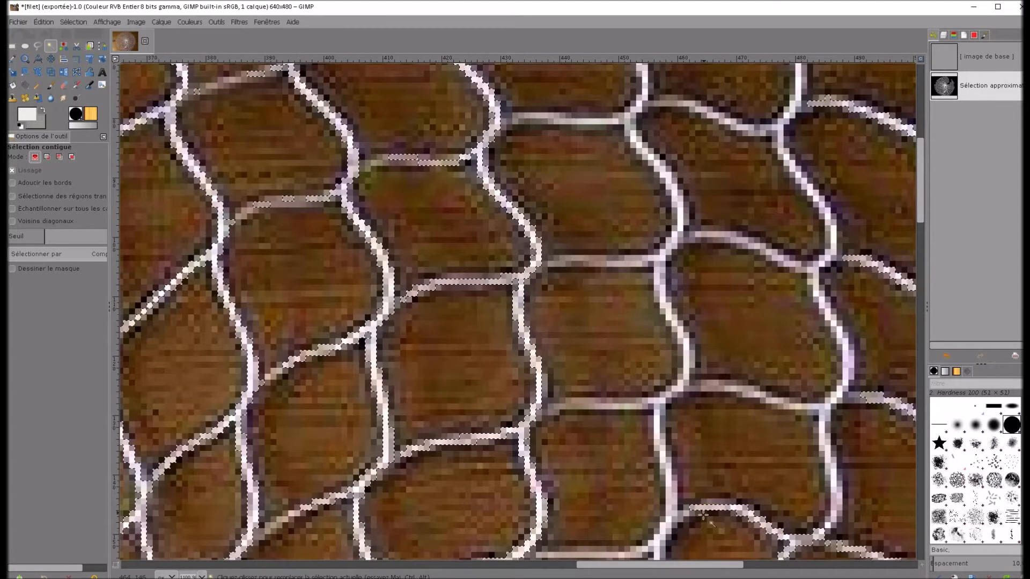
{"action": "left_click", "coordinate": [682, 368]}
{"action": "left_click", "coordinate": [649, 433]}
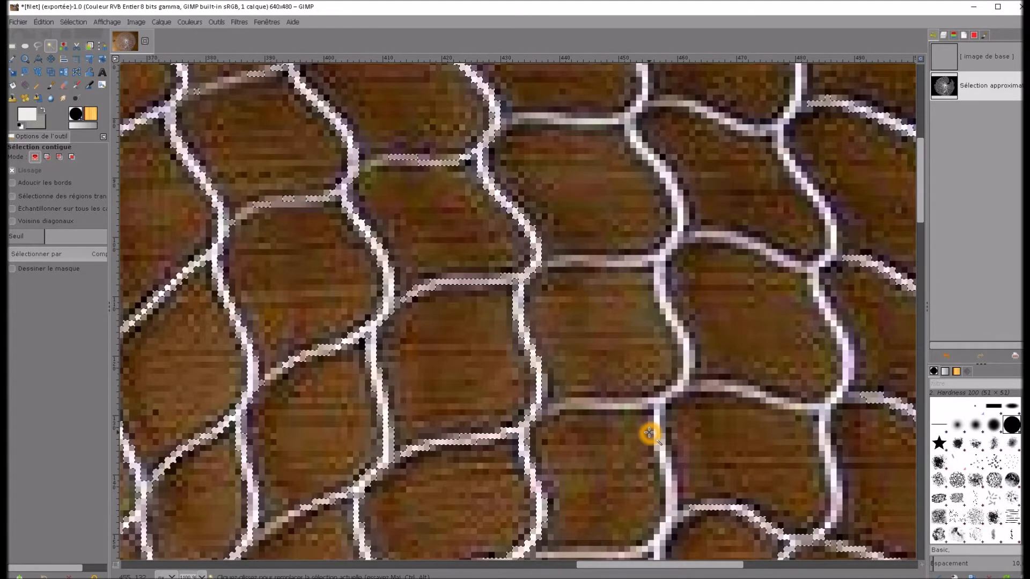
Add the unselected thread pixels just above the knot right of centre in the zoomed area to the Fuzzy Select selection
{"action": "key", "text": "shift"}
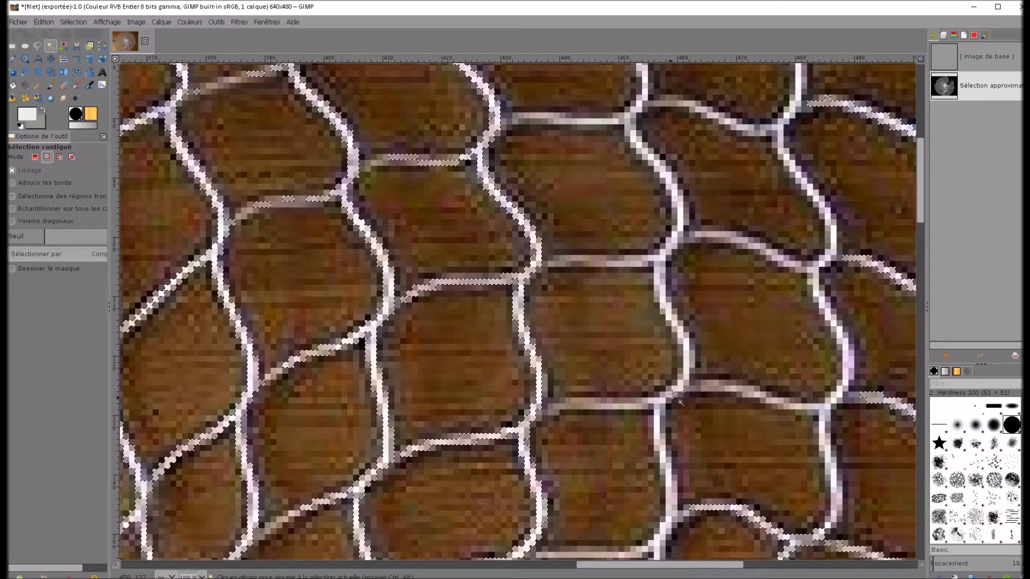
{"action": "left_click", "coordinate": [686, 359], "text": "shift"}
{"action": "left_click", "coordinate": [687, 356], "text": "shift"}
{"action": "left_click", "coordinate": [686, 364], "text": "shift"}
{"action": "left_click", "coordinate": [686, 379], "text": "shift"}
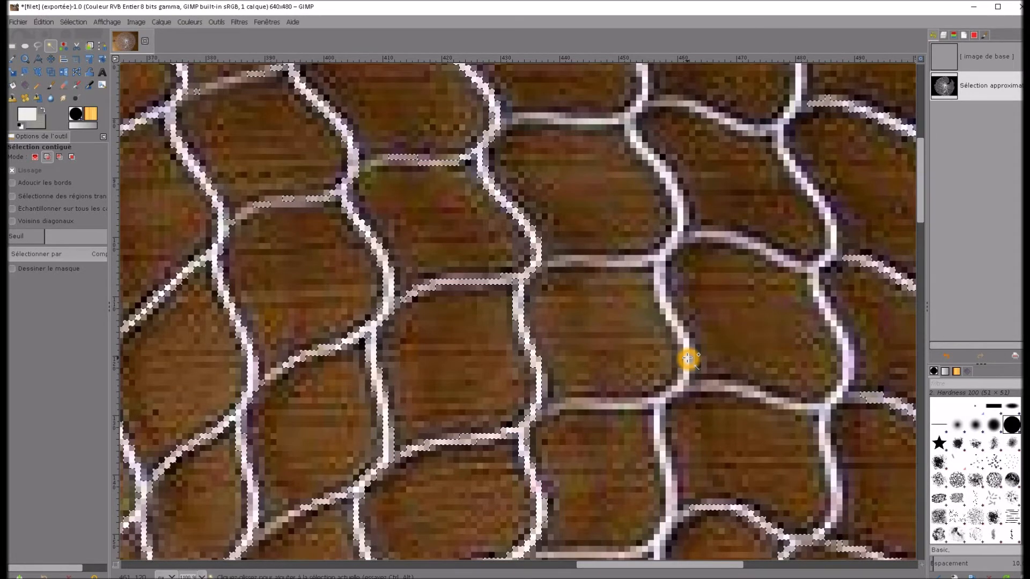
{"action": "left_click", "coordinate": [688, 358]}
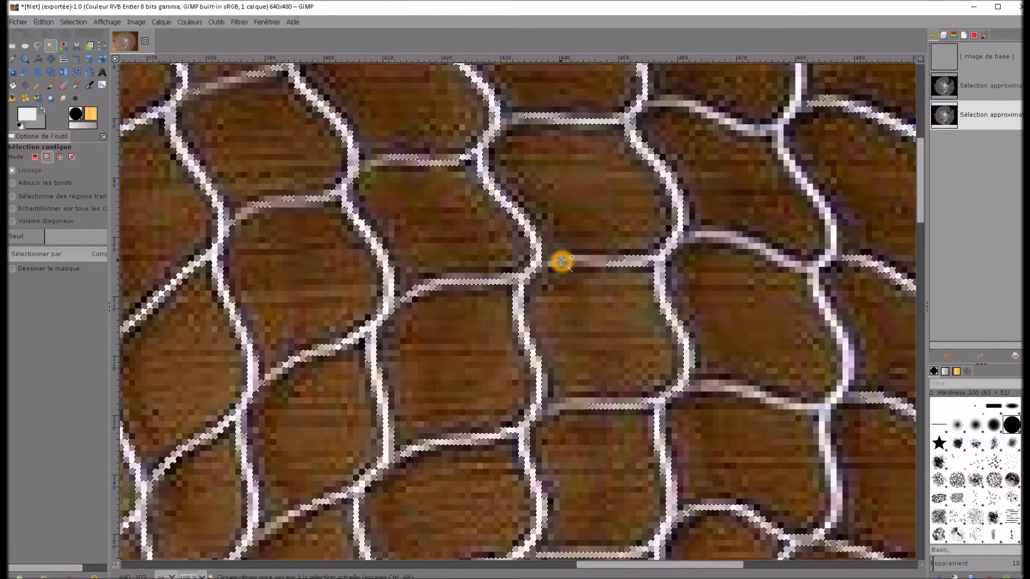
Lower the Fuzzy Select threshold and add the two pale crosswise threads in the middle of the zoomed area to the selection
{"action": "left_click", "coordinate": [45, 236]}
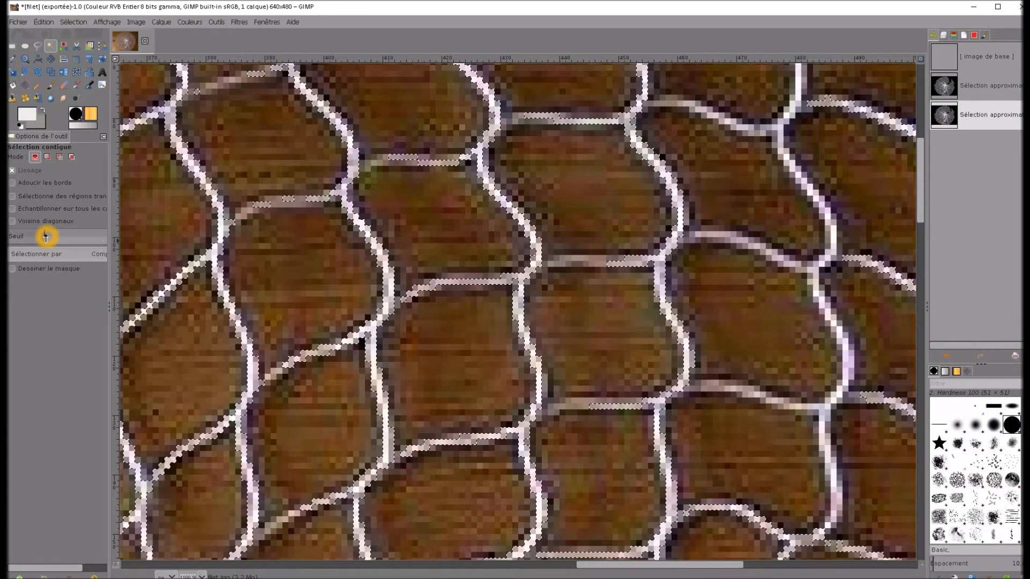
{"action": "left_click", "coordinate": [22, 236]}
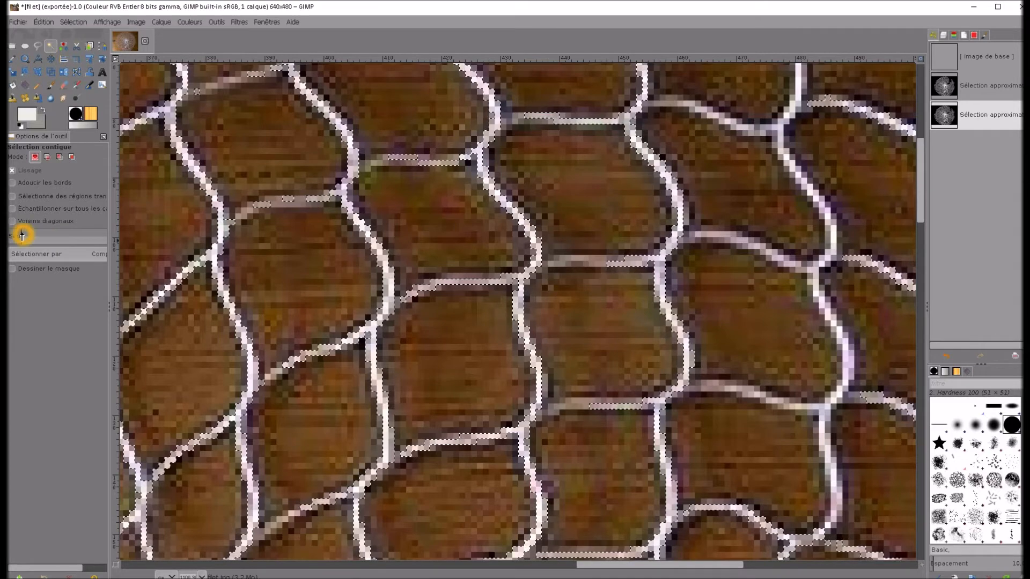
{"action": "left_click", "coordinate": [578, 263], "text": "shift"}
{"action": "left_click", "coordinate": [599, 261], "text": "shift"}
{"action": "left_click", "coordinate": [548, 262], "text": "shift"}
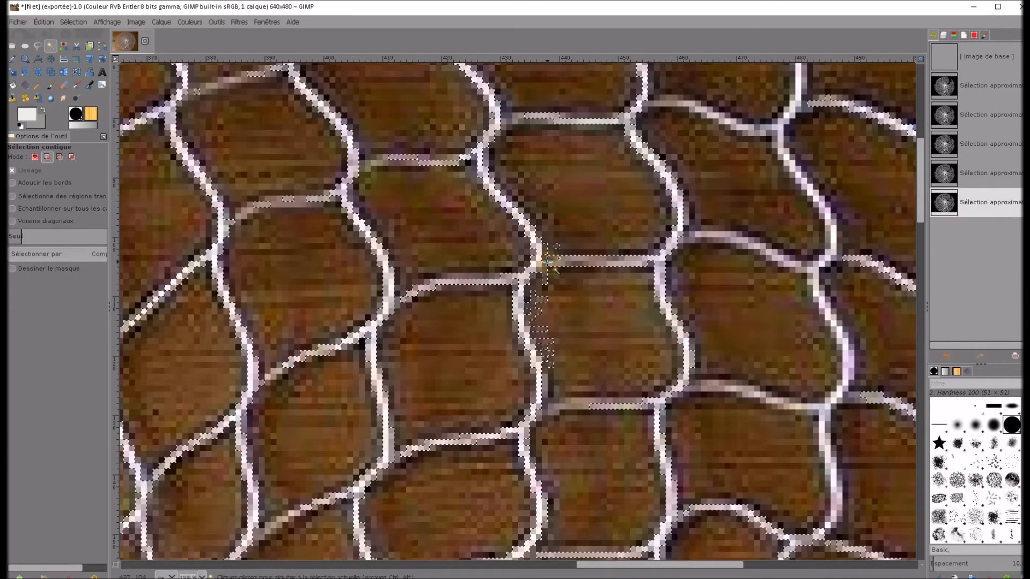
{"action": "left_click", "coordinate": [568, 402], "text": "shift"}
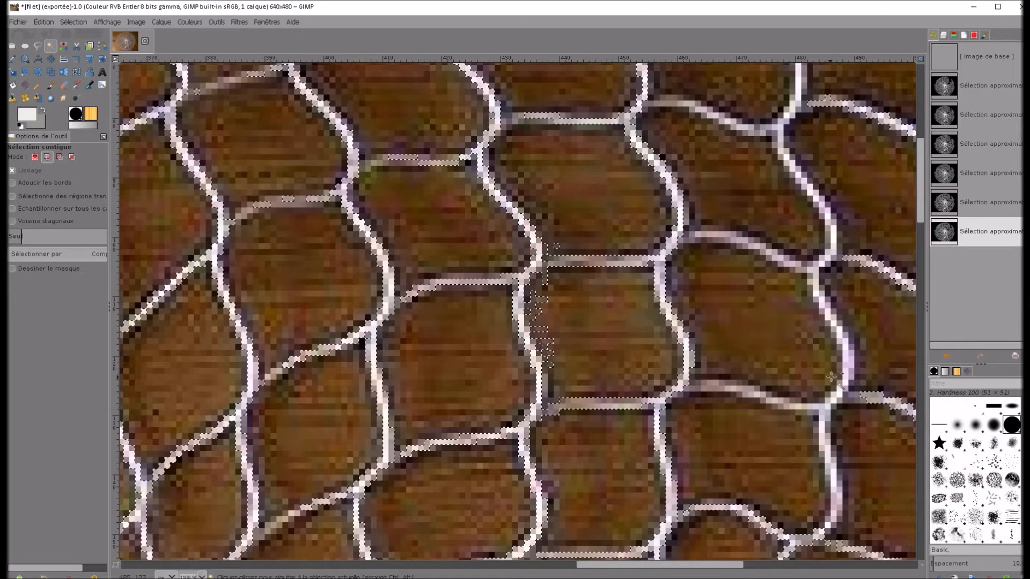
Add the lengthwise thread near the net's outer side to the selection, raising the threshold again for the knot at its upper end
{"action": "left_click", "coordinate": [846, 357], "text": "shift"}
{"action": "left_click", "coordinate": [827, 314], "text": "shift"}
{"action": "left_click", "coordinate": [817, 291], "text": "shift"}
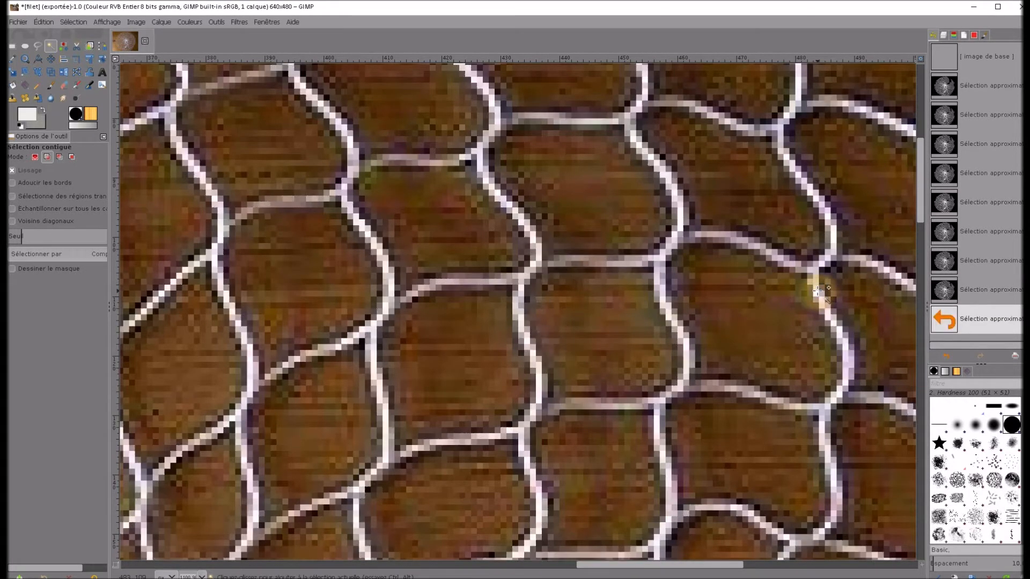
{"action": "left_click_drag", "start_coordinate": [36, 236], "coordinate": [48, 237]}
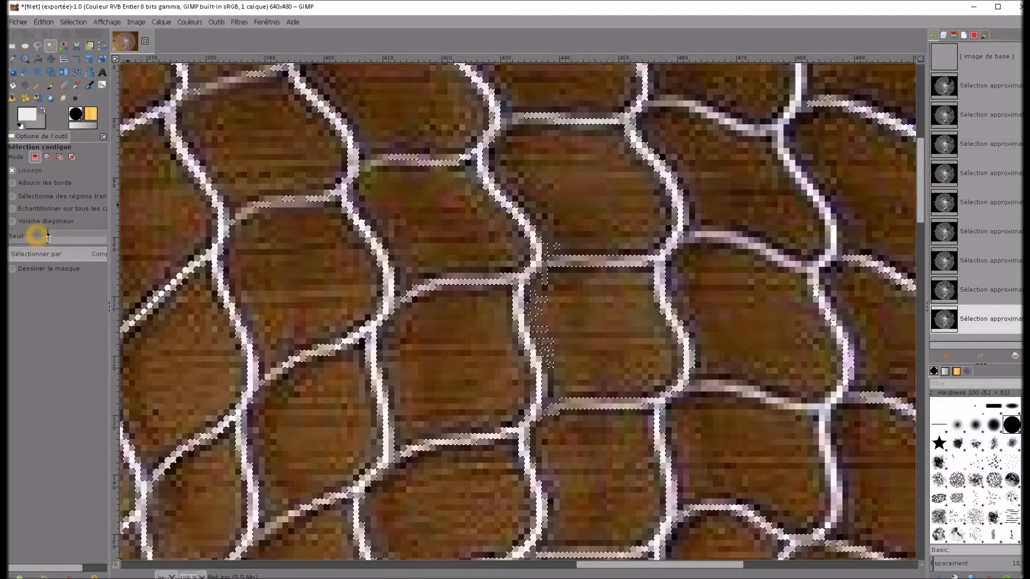
{"action": "left_click", "coordinate": [809, 271], "text": "shift"}
Check the selection over the whole net and invert it so that the wooden background is selected
{"action": "scroll", "coordinate": [776, 352], "scroll_direction": "down", "scroll_amount": 7, "text": "ctrl"}
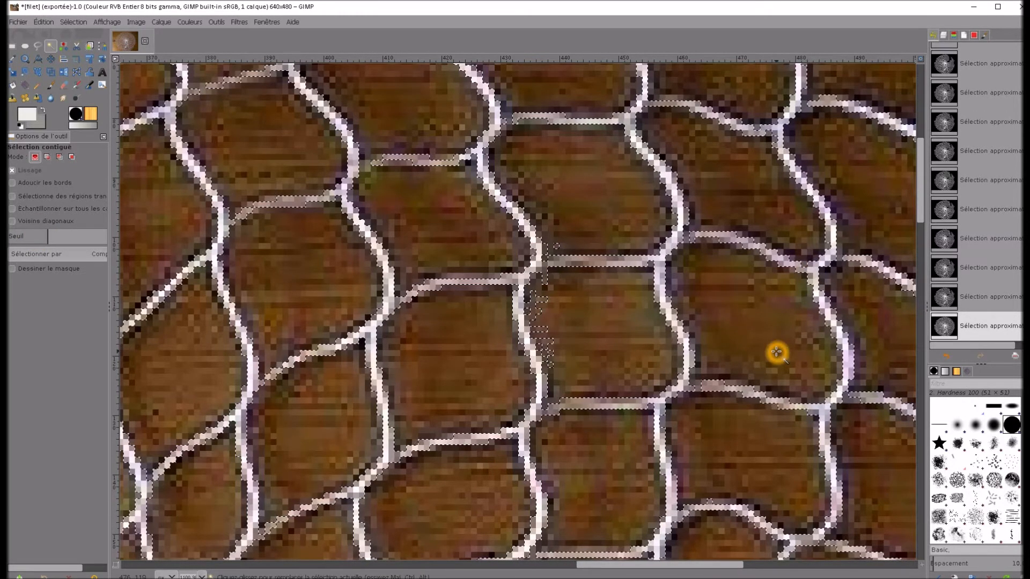
{"action": "scroll", "coordinate": [776, 352], "scroll_direction": "down", "scroll_amount": 1, "text": "ctrl"}
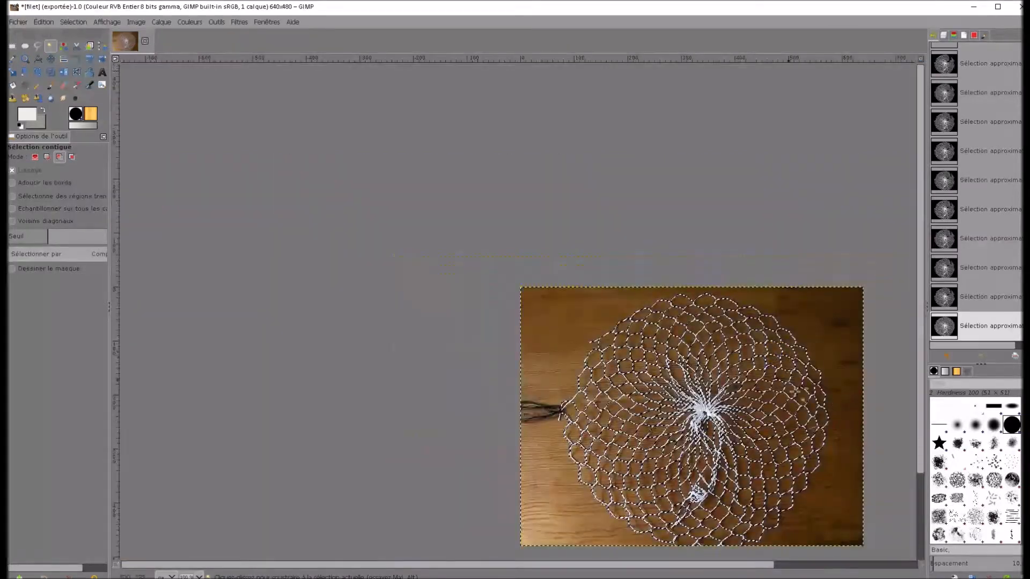
{"action": "scroll", "coordinate": [862, 514], "scroll_direction": "up", "scroll_amount": 1, "text": "ctrl"}
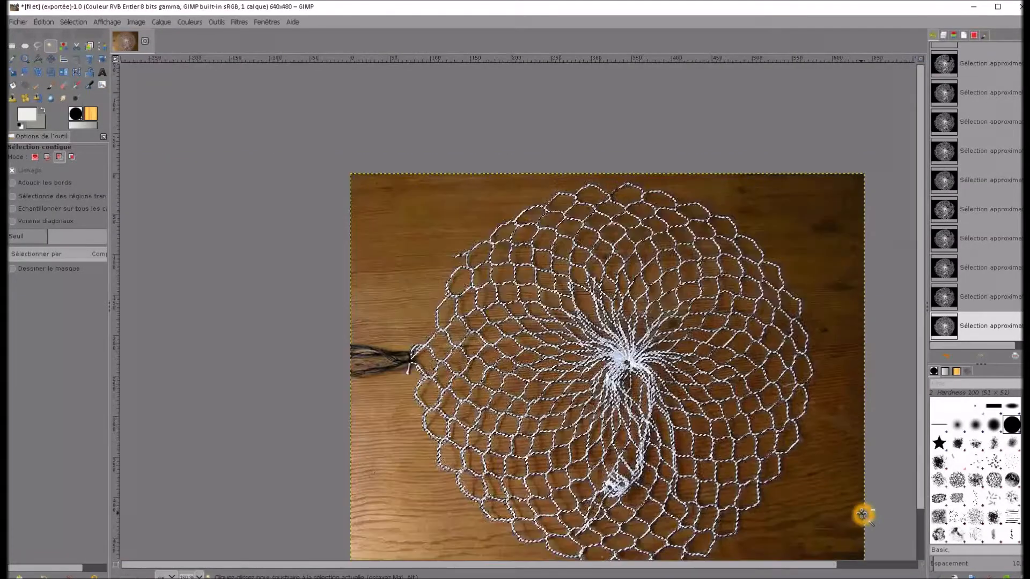
{"action": "scroll", "coordinate": [859, 514], "scroll_direction": "up", "scroll_amount": 1, "text": "ctrl"}
{"action": "scroll", "coordinate": [858, 515], "scroll_direction": "down", "scroll_amount": 1, "text": "ctrl"}
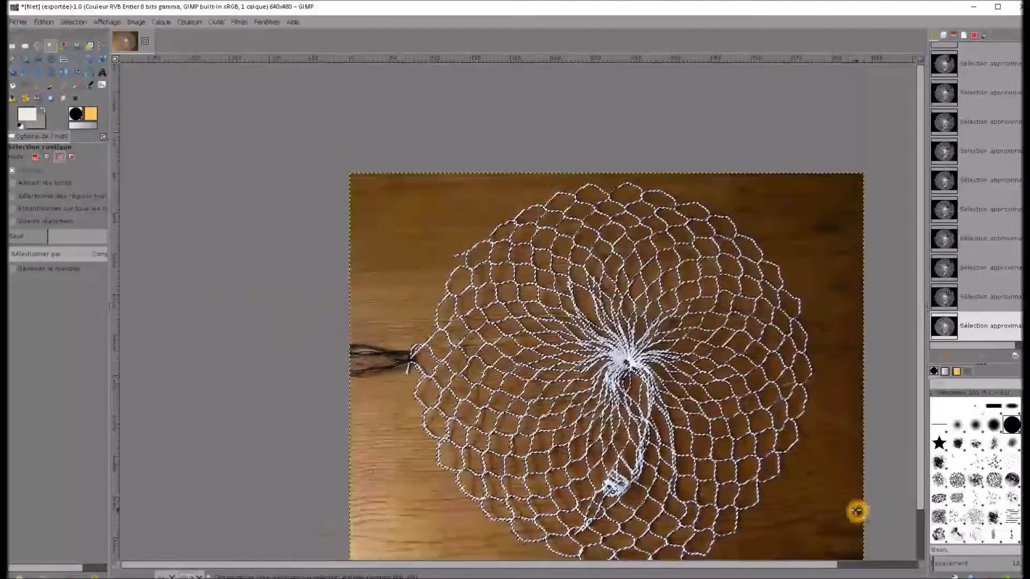
{"action": "scroll", "coordinate": [840, 508], "scroll_direction": "down", "scroll_amount": 2}
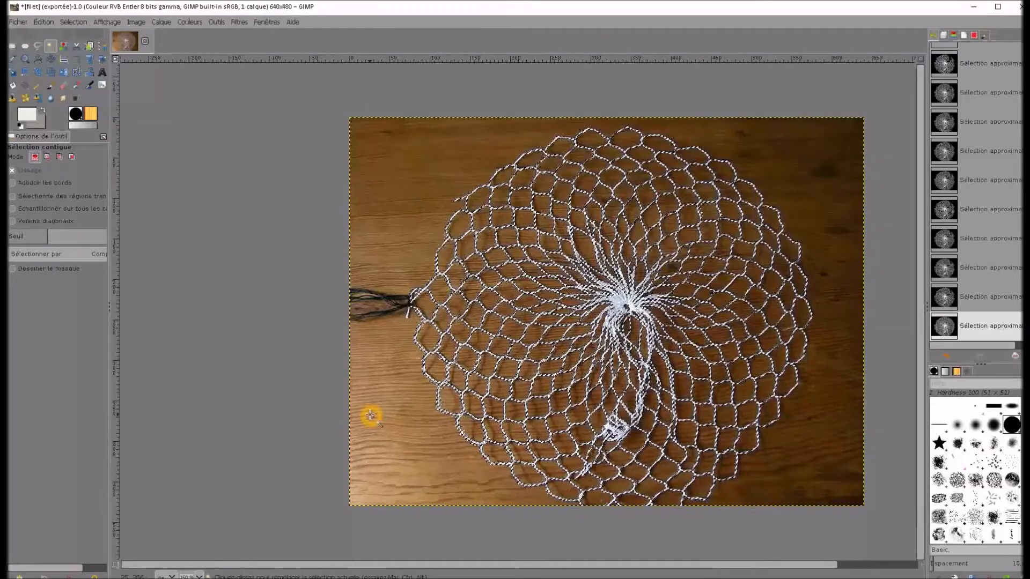
{"action": "left_click", "coordinate": [74, 22]}
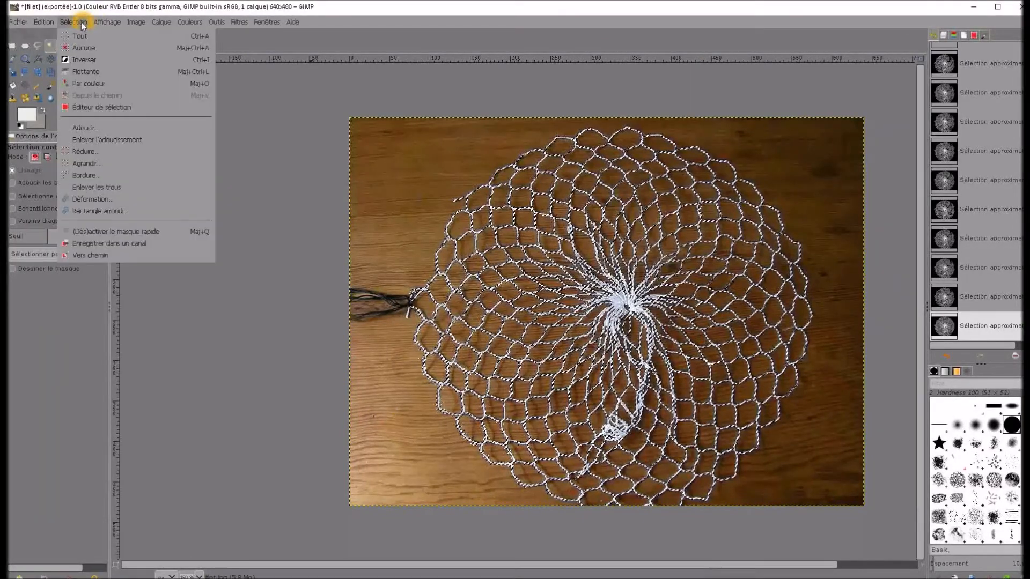
{"action": "left_click", "coordinate": [90, 60]}
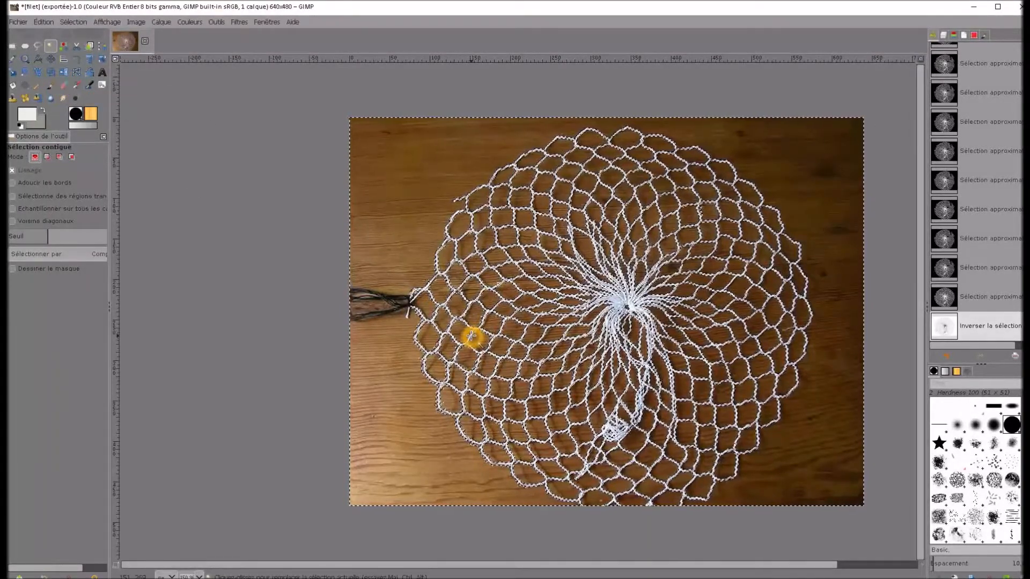
Switch to Firestorm to examine the see-through mesh of the finished net object, and return to GIMP to compare the photo
{"action": "key", "text": "alt+Tab"}
{"action": "key", "text": "Tab"}
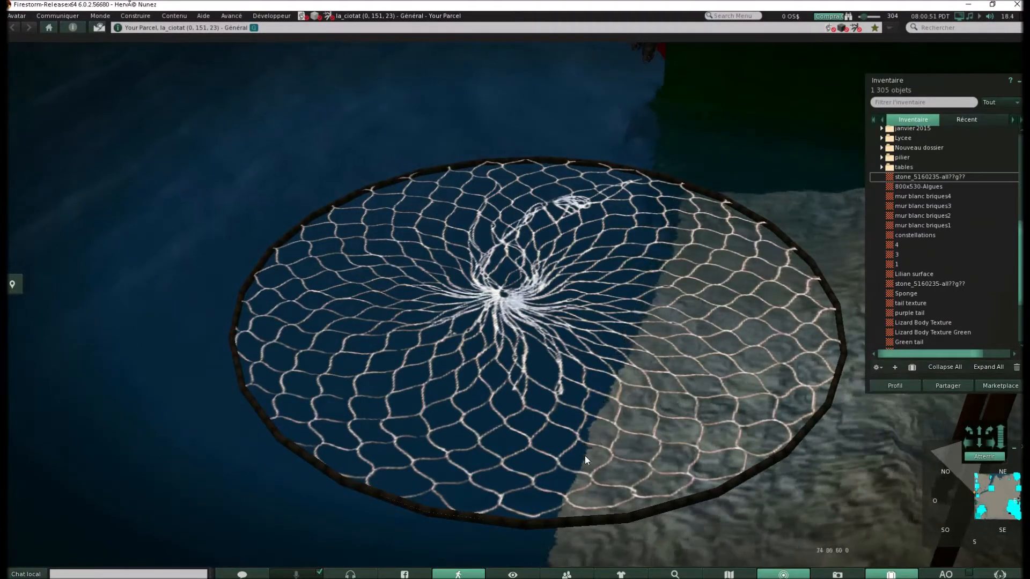
{"action": "left_click_drag", "start_coordinate": [587, 426], "coordinate": [595, 447]}
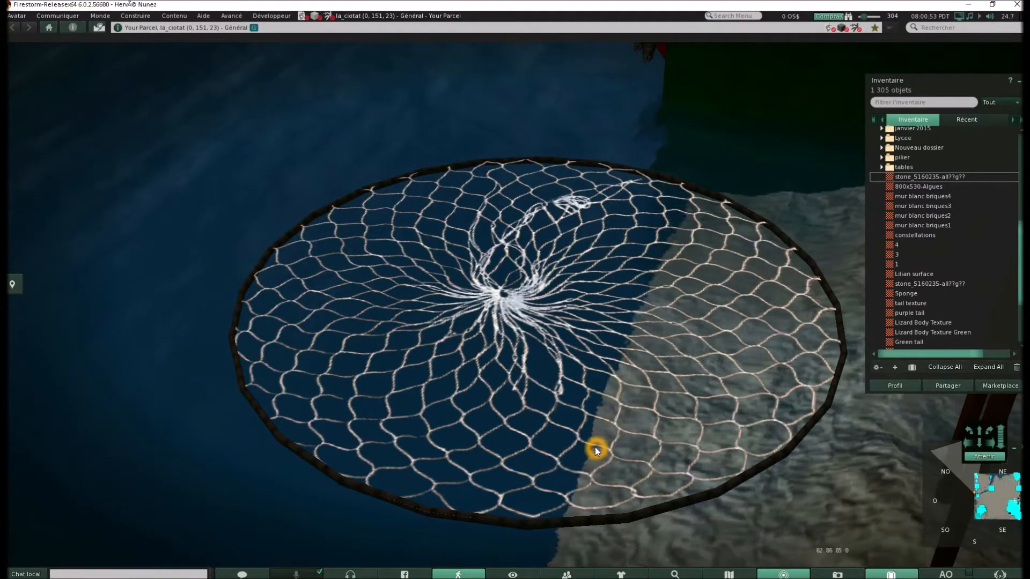
{"action": "key", "text": "alt+Tab"}
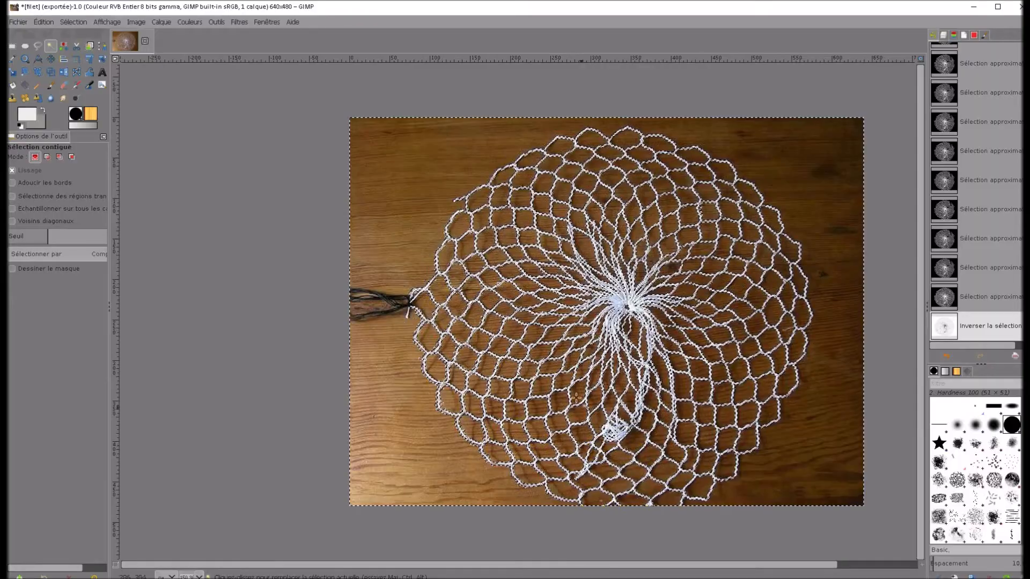
{"action": "left_click", "coordinate": [533, 270]}
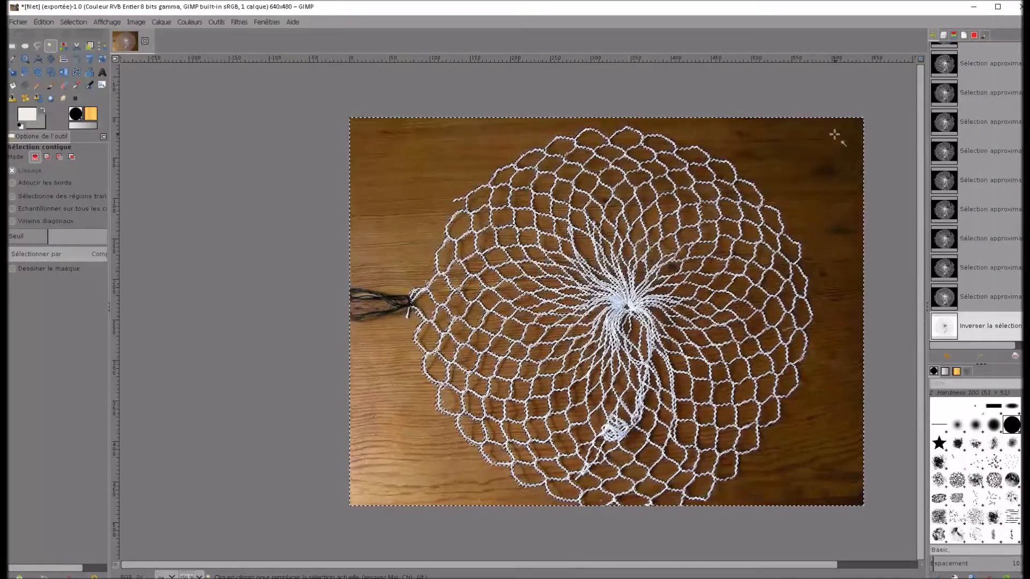
{"action": "left_click", "coordinate": [768, 203]}
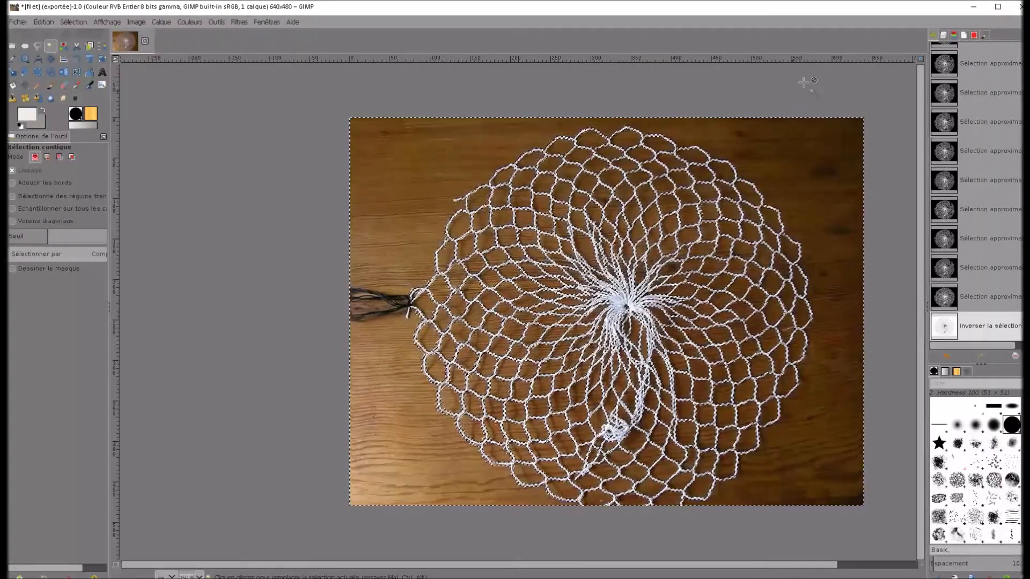
Add an alpha channel to the filet.jpg layer
{"action": "left_click", "coordinate": [943, 35]}
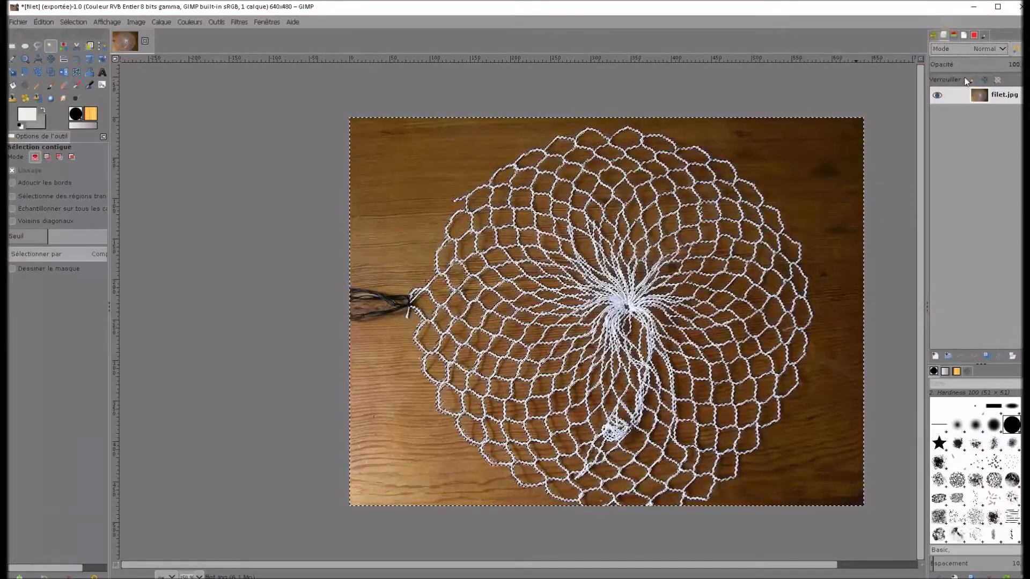
{"action": "right_click", "coordinate": [980, 96]}
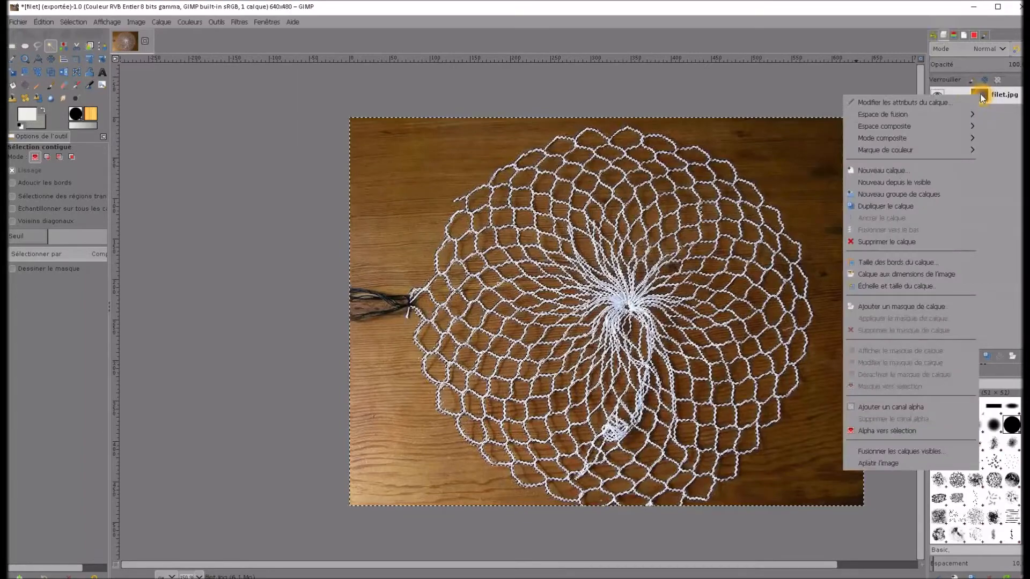
{"action": "left_click", "coordinate": [894, 408]}
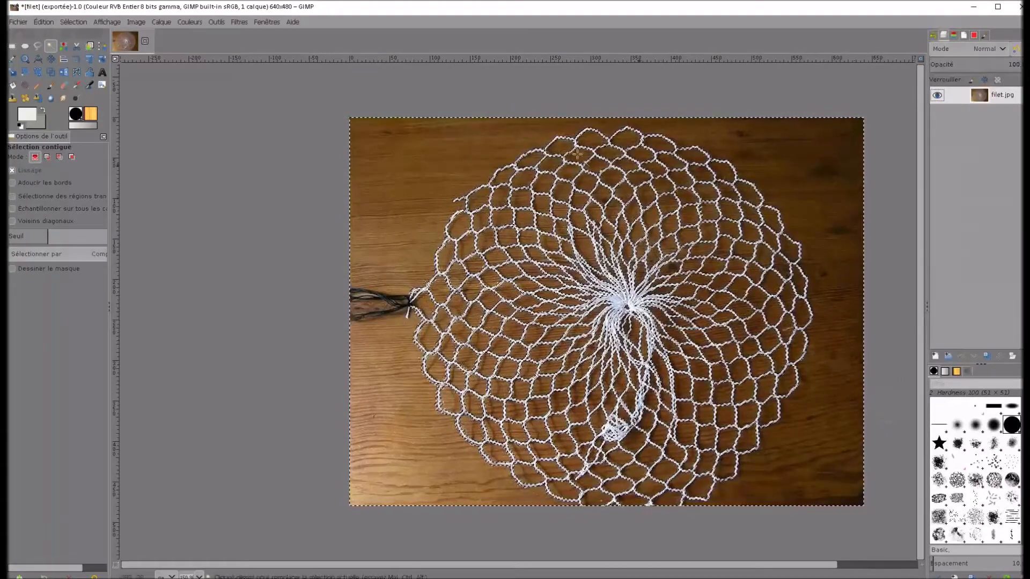
Erase the whole selected wooden background to transparency with the Eraser at size 455, leaving only the net's threads
{"action": "left_click", "coordinate": [64, 87]}
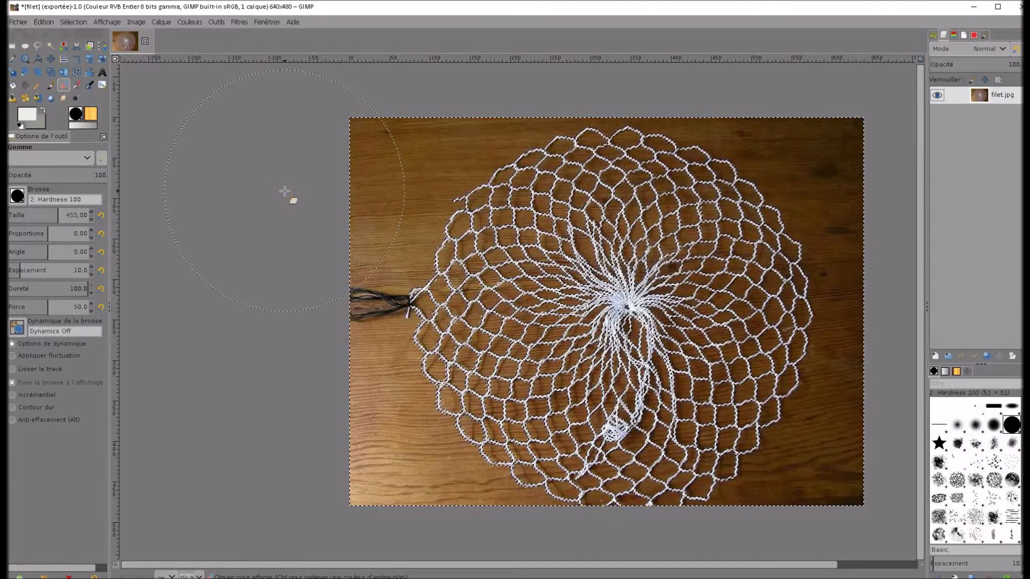
{"action": "left_click_drag", "start_coordinate": [311, 187], "coordinate": [643, 161]}
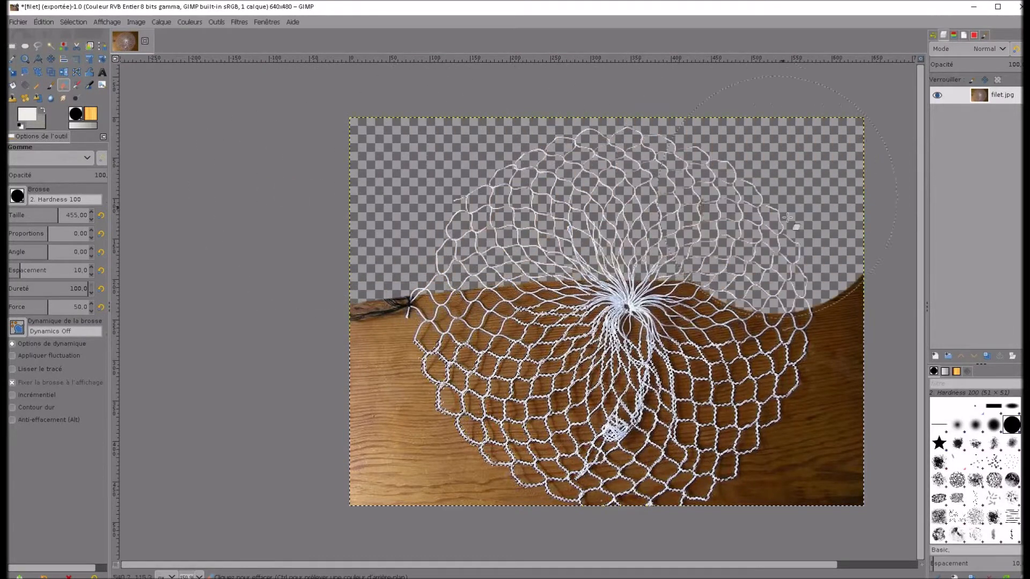
{"action": "mouse_move", "coordinate": [775, 268]}
{"action": "left_mouse_down"}
{"action": "mouse_move", "coordinate": [468, 275]}
{"action": "mouse_move", "coordinate": [411, 304]}
{"action": "mouse_move", "coordinate": [380, 357]}
{"action": "mouse_move", "coordinate": [371, 416]}
{"action": "mouse_move", "coordinate": [577, 433]}
{"action": "left_mouse_up"}
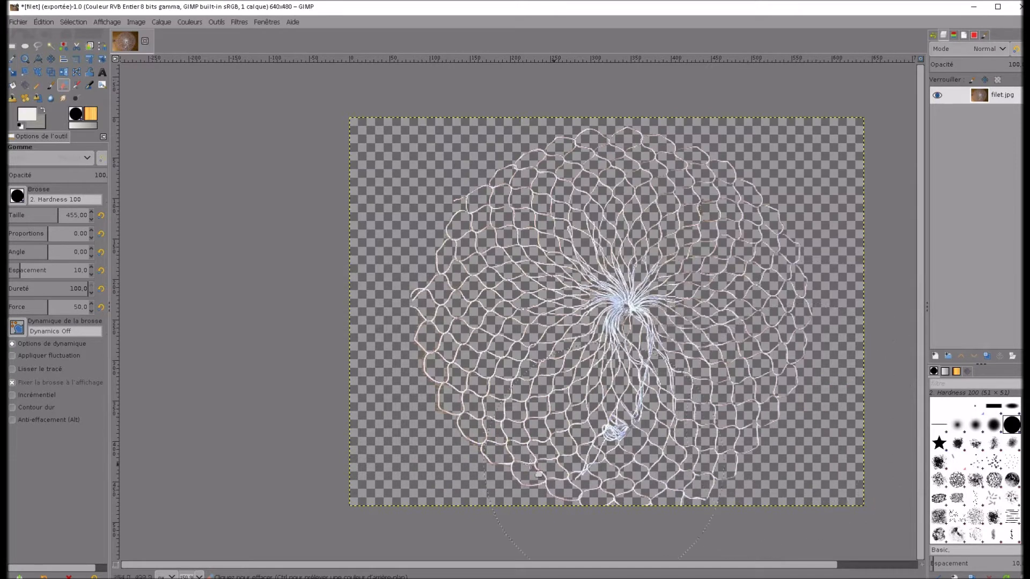
{"action": "left_click_drag", "start_coordinate": [432, 467], "coordinate": [431, 463]}
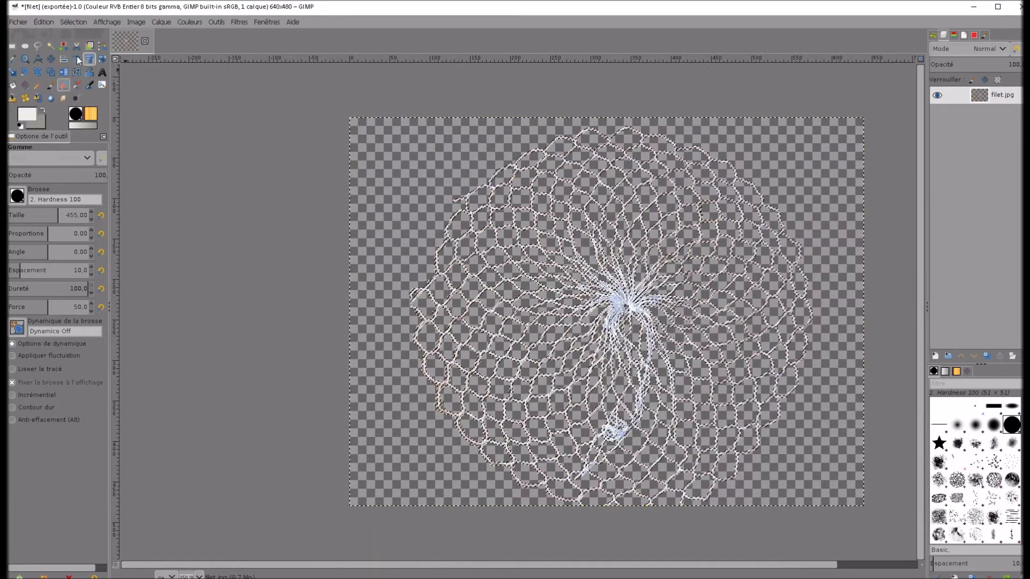
Try to export the net image as filet.tga in the Textures folder with the Image TarGA file type, and cancel the export
{"action": "left_click", "coordinate": [23, 23]}
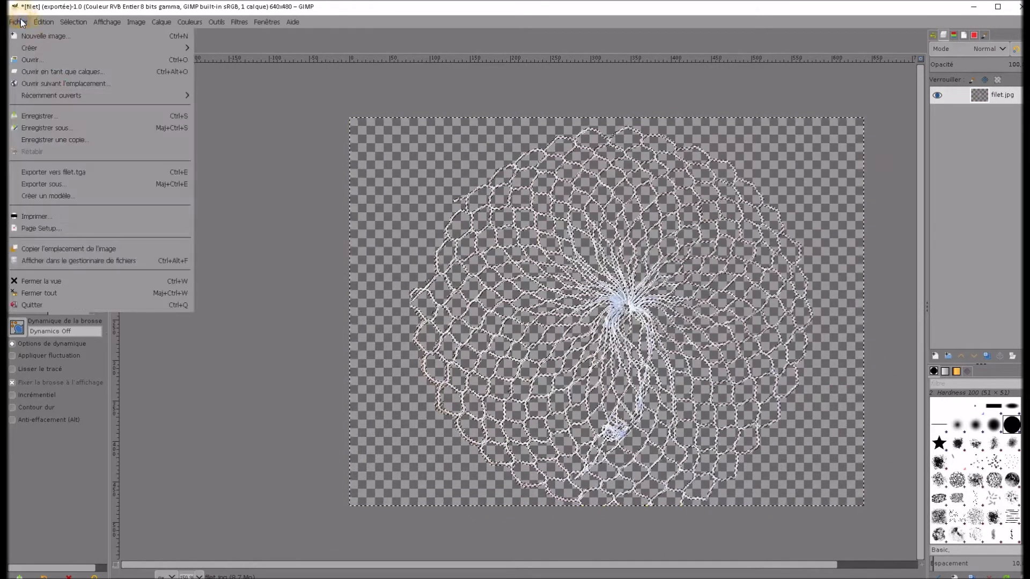
{"action": "left_click", "coordinate": [36, 184]}
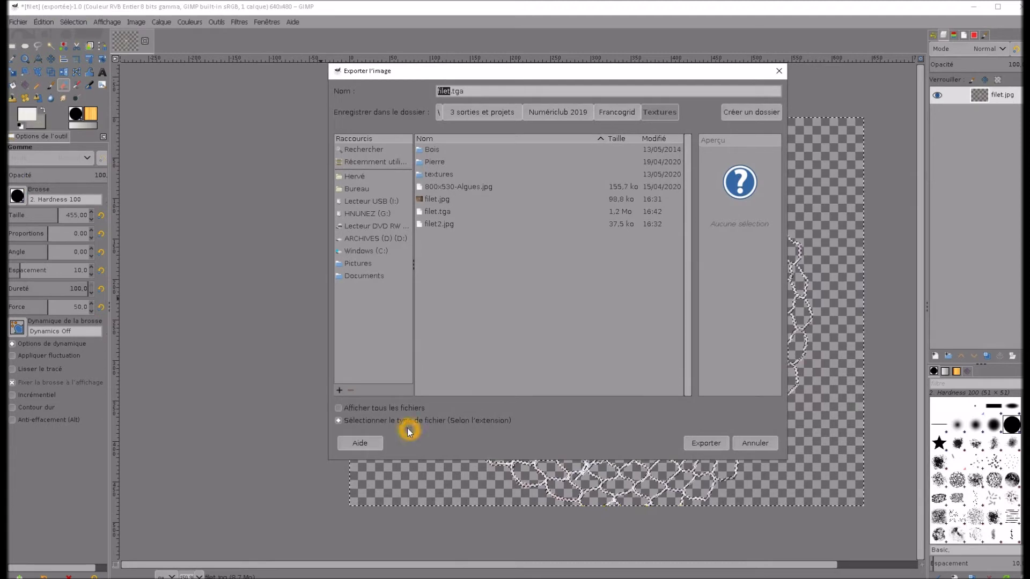
{"action": "left_click", "coordinate": [339, 421]}
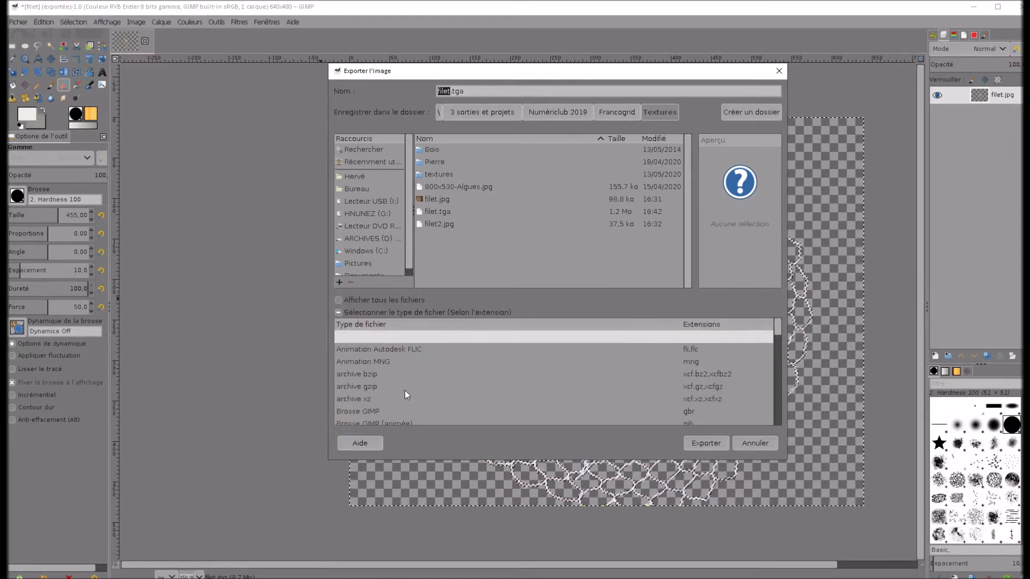
{"action": "scroll", "coordinate": [436, 393], "scroll_direction": "down", "scroll_amount": 1}
{"action": "scroll", "coordinate": [436, 393], "scroll_direction": "down", "scroll_amount": 5}
{"action": "scroll", "coordinate": [436, 392], "scroll_direction": "down", "scroll_amount": 3}
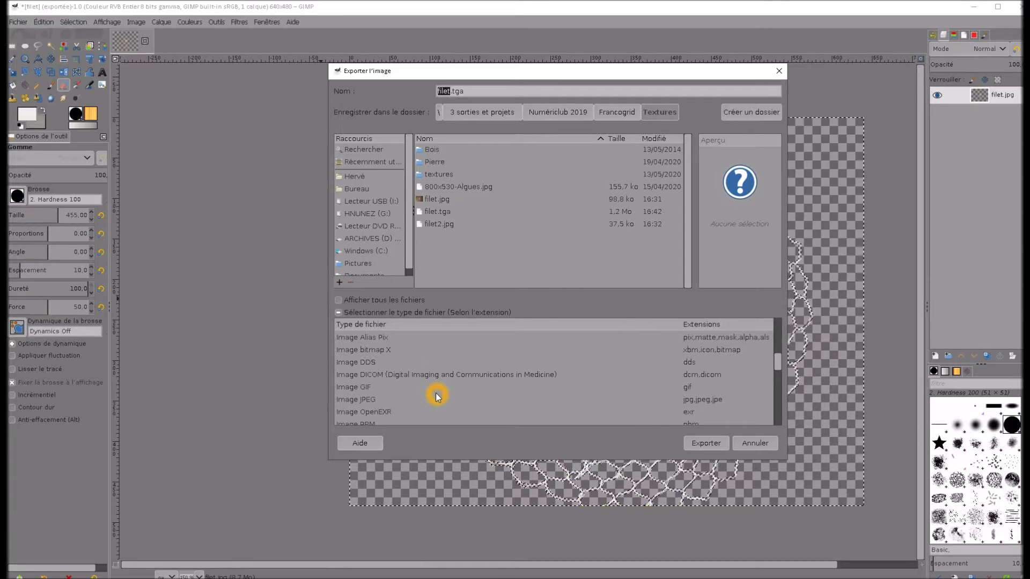
{"action": "scroll", "coordinate": [437, 397], "scroll_direction": "down", "scroll_amount": 1}
{"action": "scroll", "coordinate": [437, 397], "scroll_direction": "down", "scroll_amount": 3}
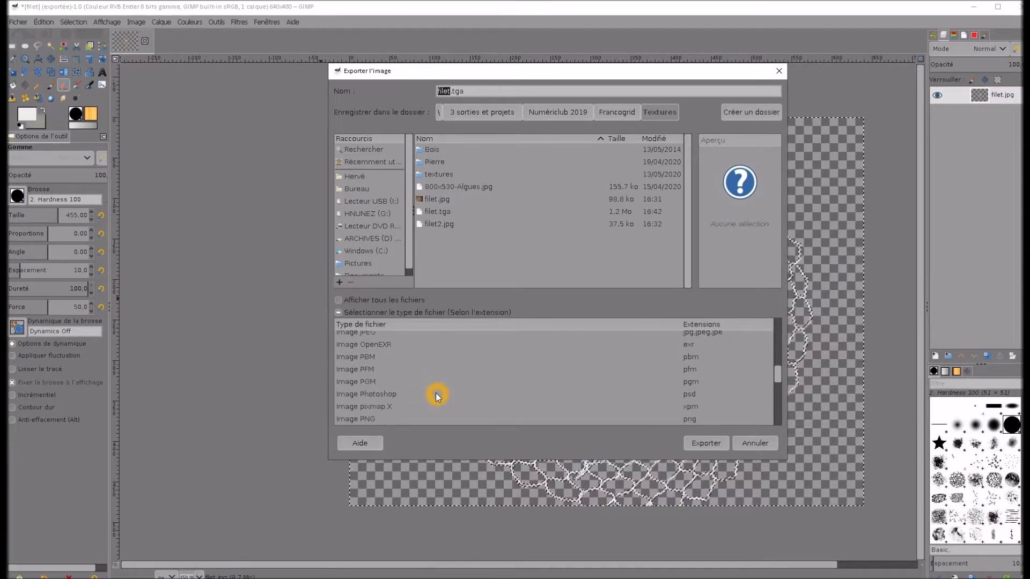
{"action": "scroll", "coordinate": [436, 396], "scroll_direction": "down", "scroll_amount": 2}
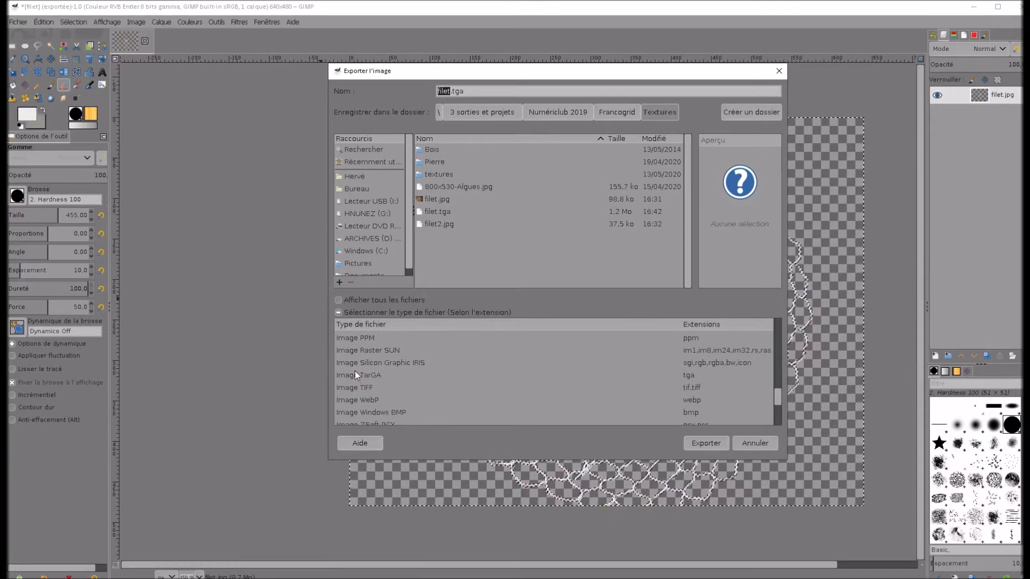
{"action": "left_click", "coordinate": [357, 374]}
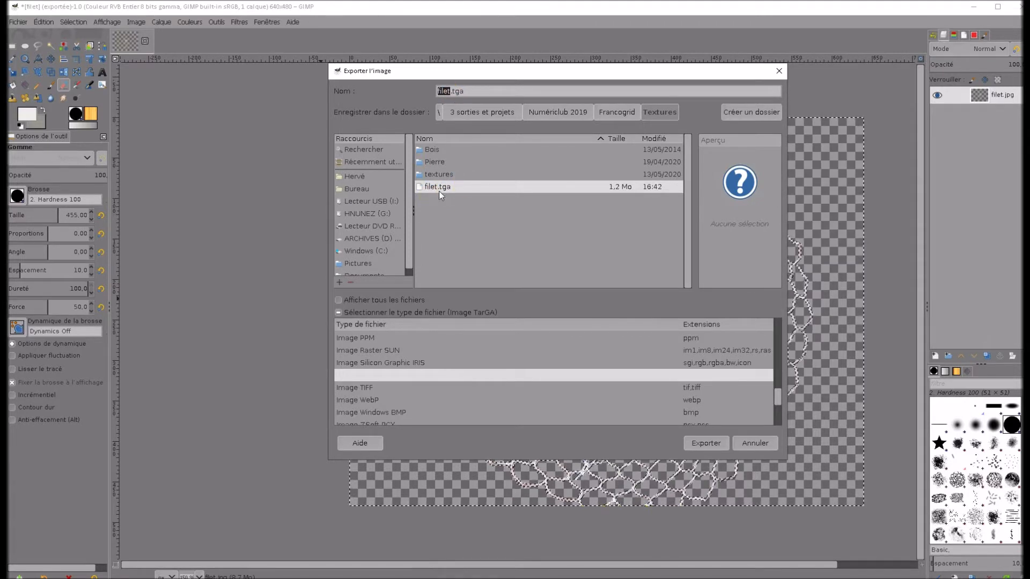
{"action": "left_click", "coordinate": [699, 442]}
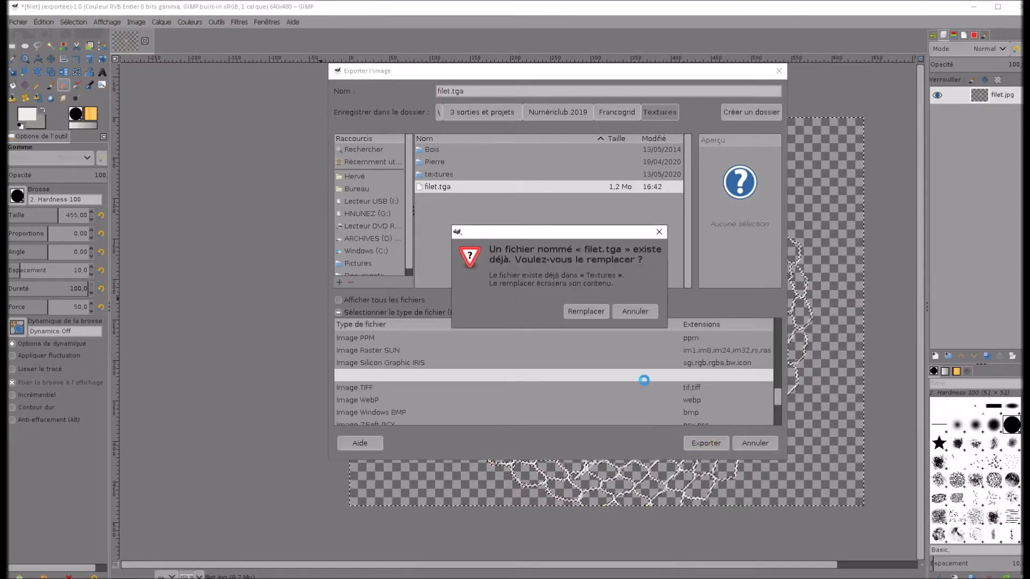
{"action": "left_click", "coordinate": [633, 312]}
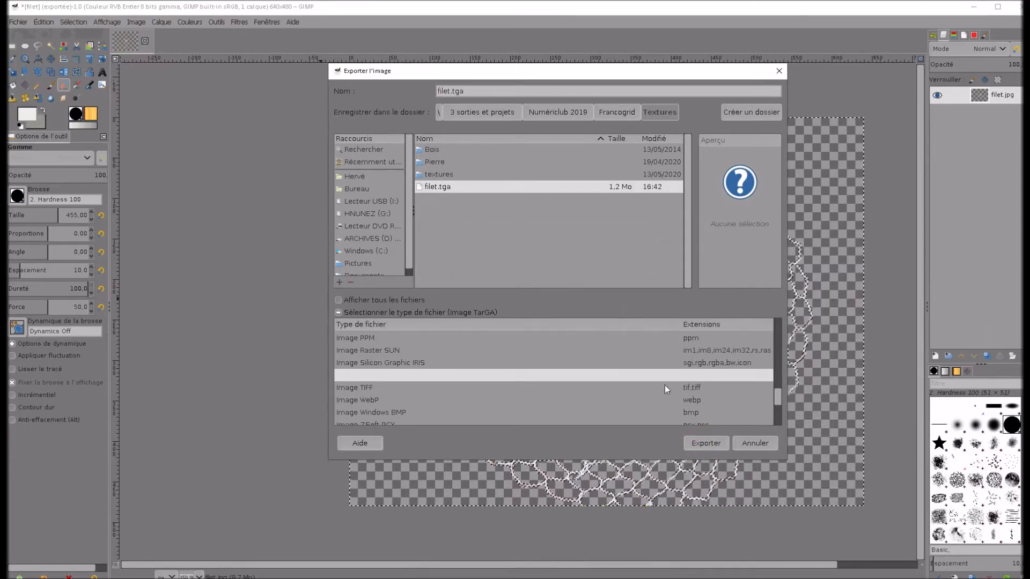
{"action": "left_click", "coordinate": [746, 442]}
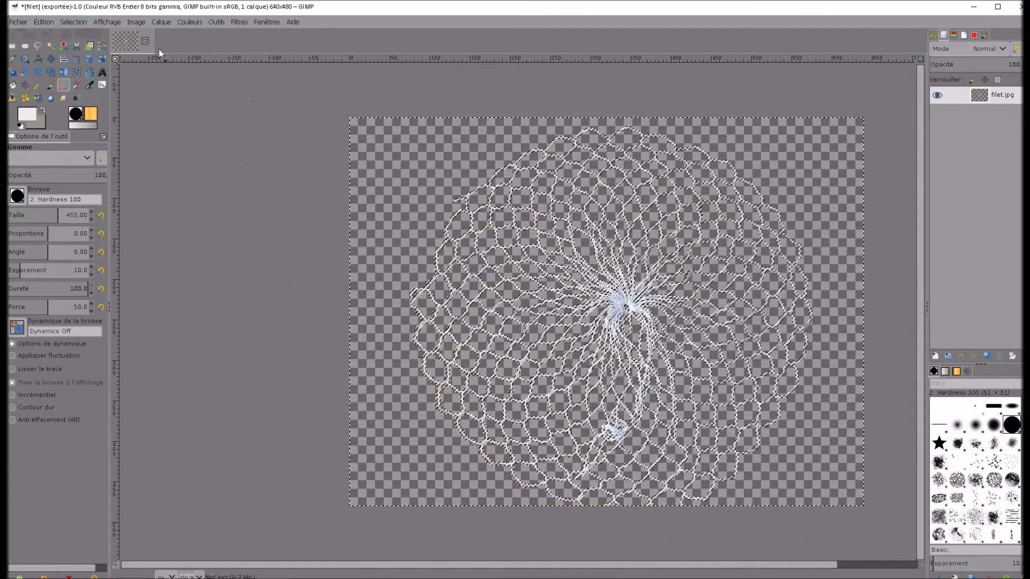
Switch to the Textures folder in File Explorer to check the exported filet.tga file
{"action": "key", "text": "alt+Tab"}
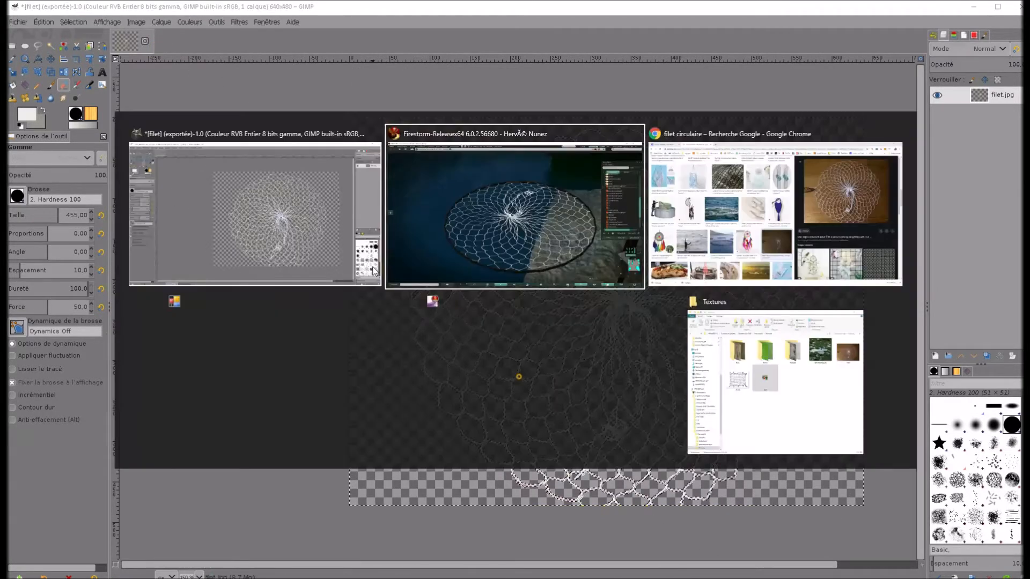
{"action": "key", "text": "alt+Tab"}
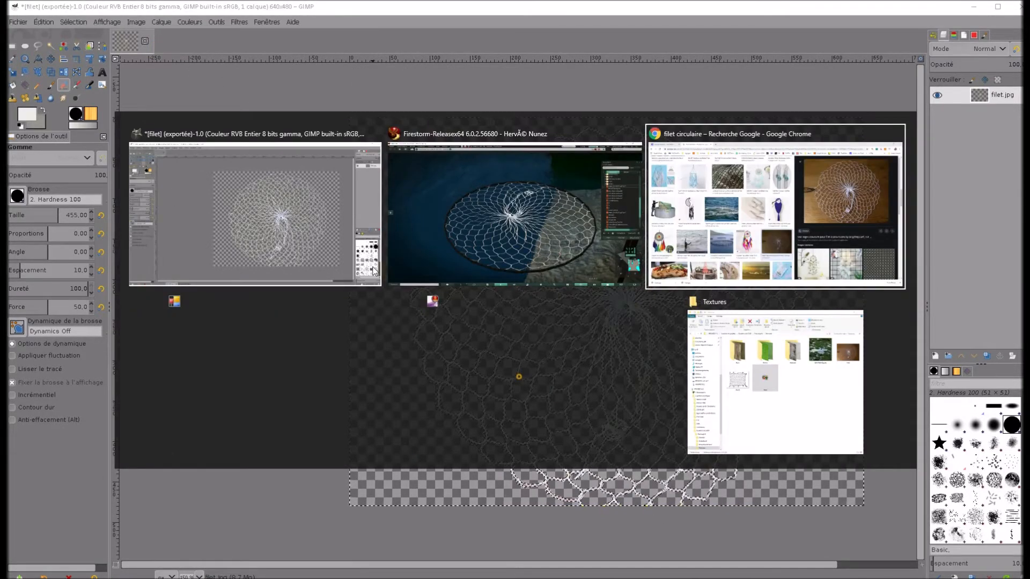
{"action": "key", "text": "alt+Tab"}
{"action": "key", "text": "alt+Tab"}
{"action": "key", "text": "alt+Tab"}
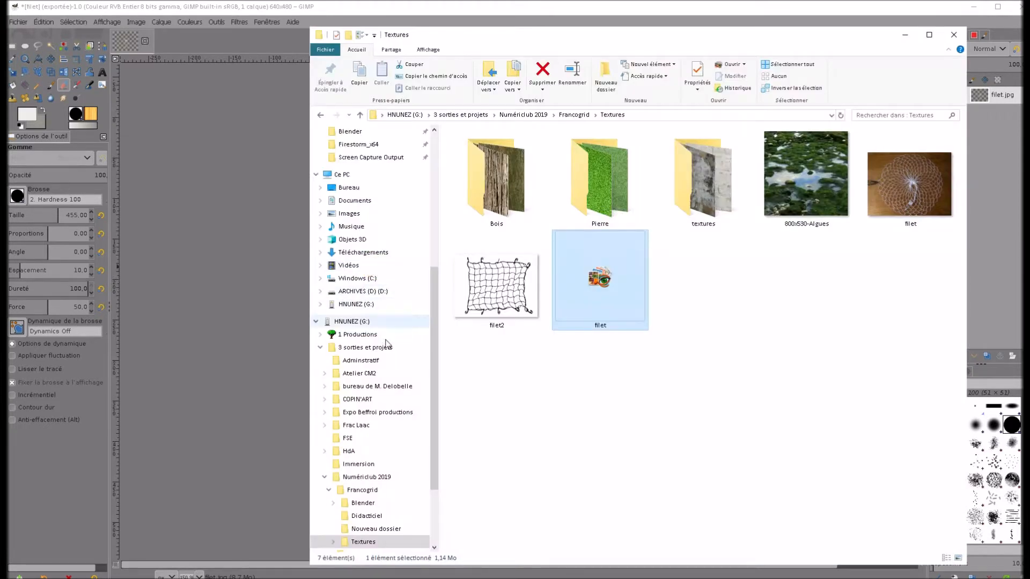
{"action": "left_click", "coordinate": [629, 405]}
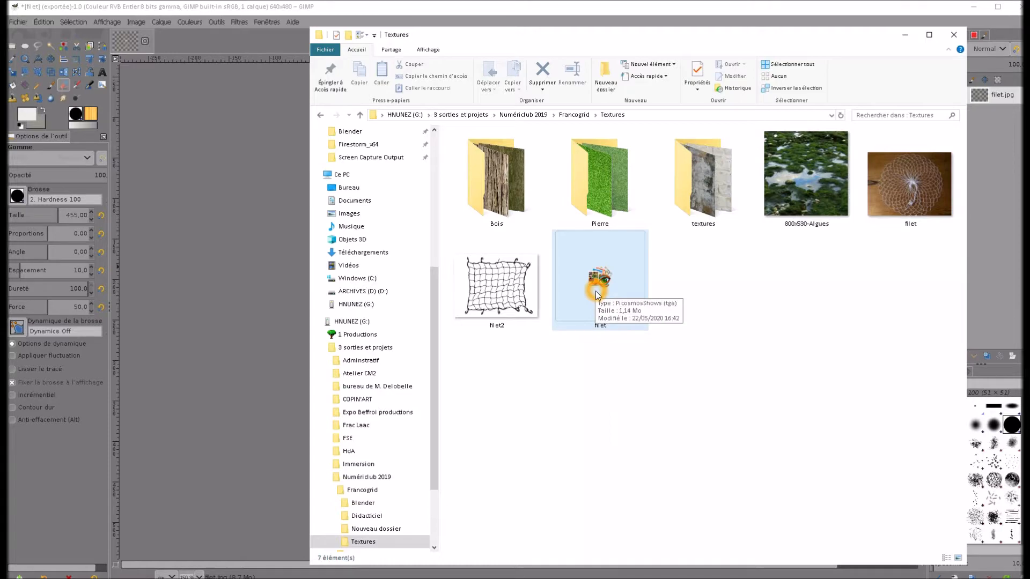
Switch to Firestorm and choose the filet TGA file from the Textures folder for an image upload
{"action": "key", "text": "alt+Tab"}
{"action": "key", "text": "alt+Tab"}
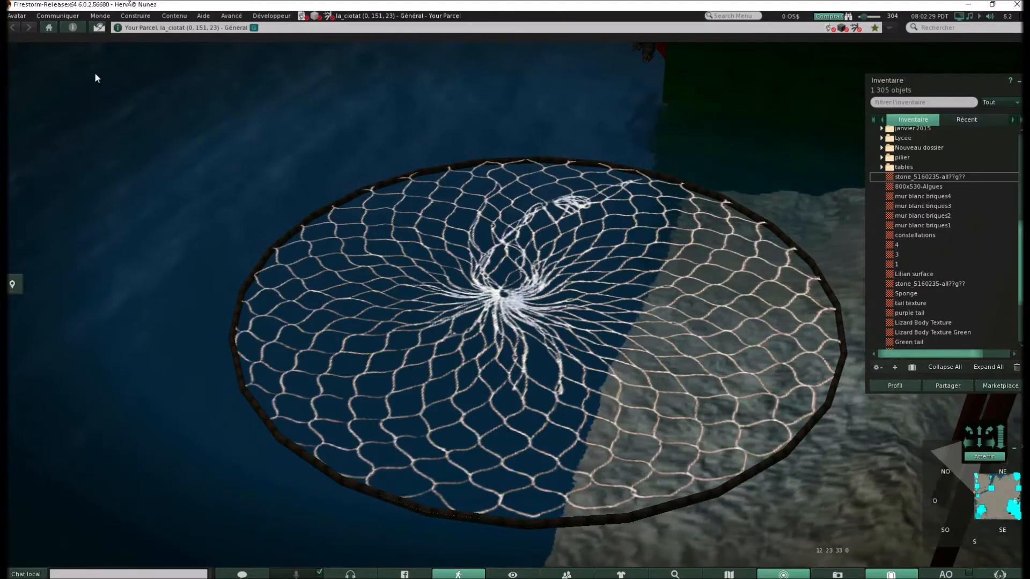
{"action": "left_click", "coordinate": [128, 18]}
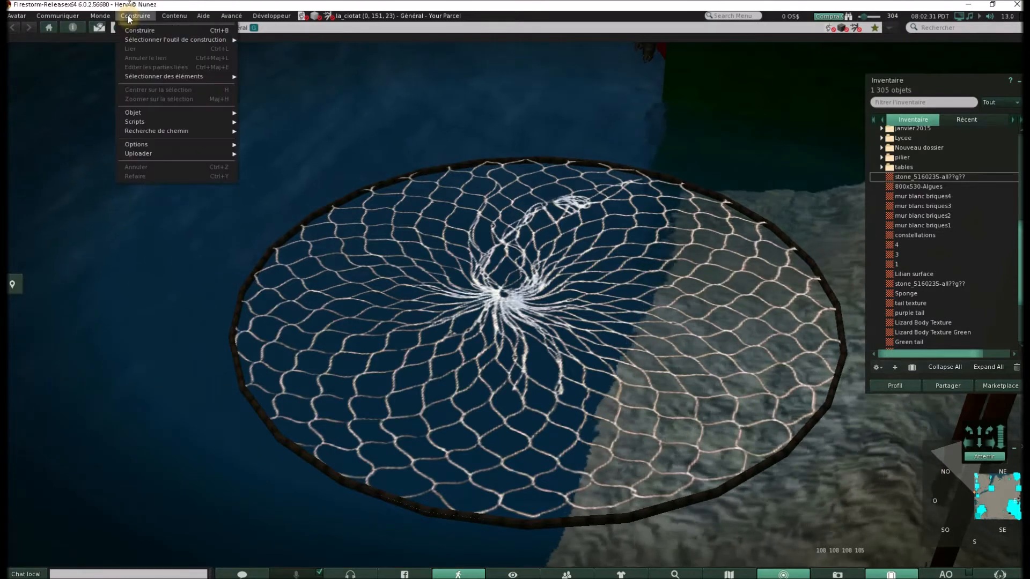
{"action": "mouse_move", "coordinate": [160, 155]}
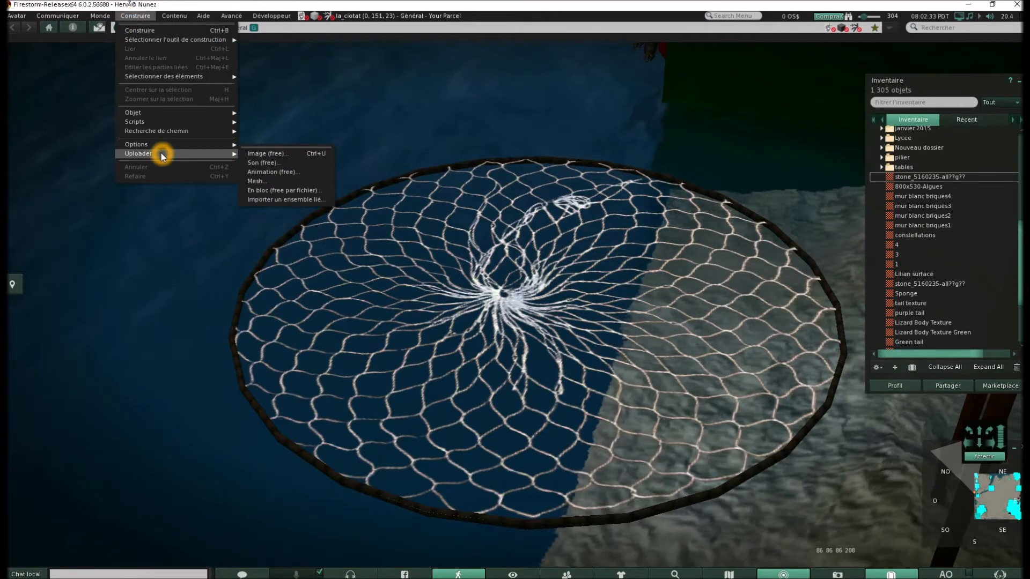
{"action": "left_click", "coordinate": [272, 155]}
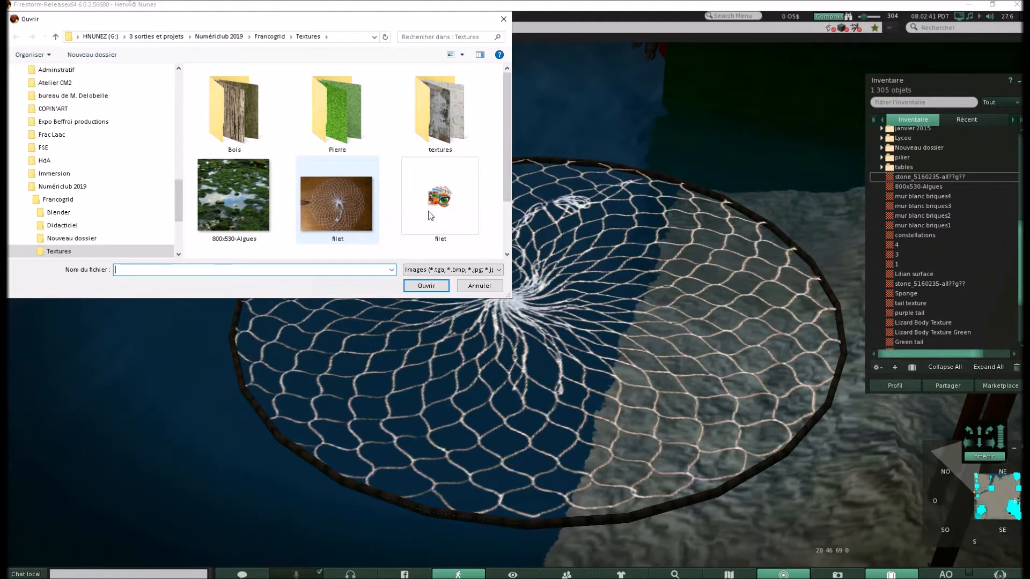
{"action": "left_click", "coordinate": [443, 202]}
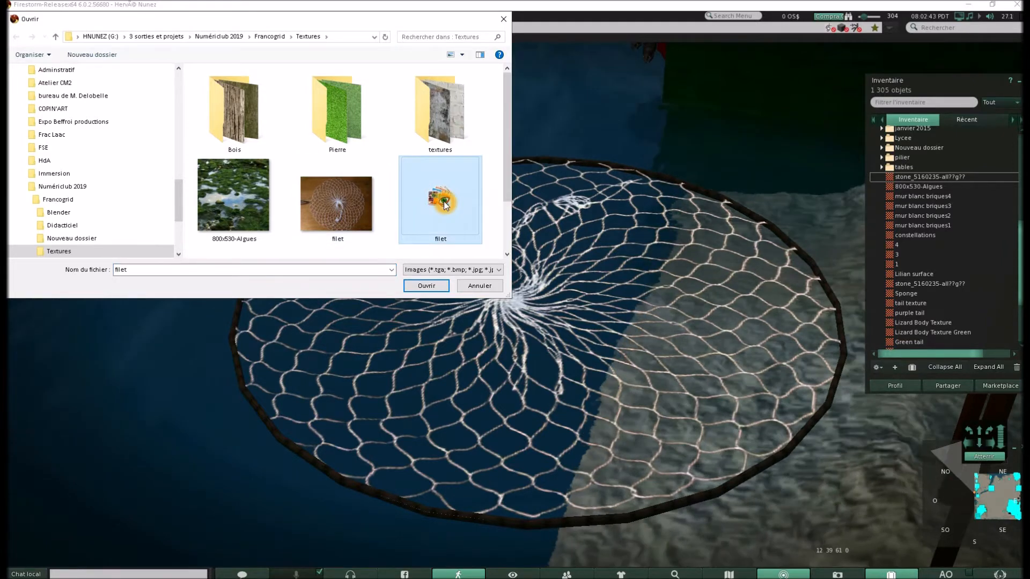
{"action": "left_click", "coordinate": [435, 284]}
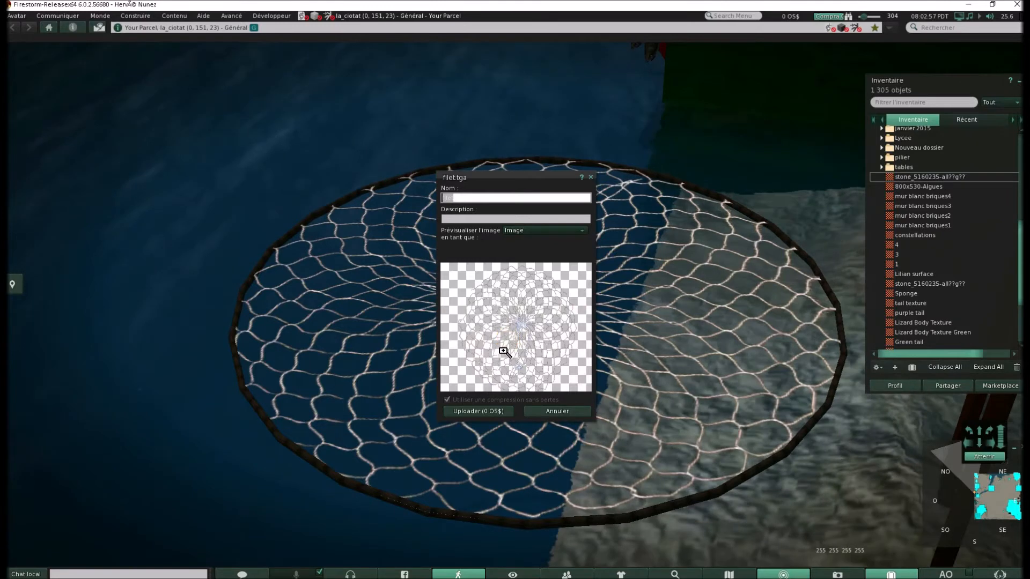
Upload filet.tga and locate the new filet texture in the inventory
{"action": "left_click", "coordinate": [484, 411]}
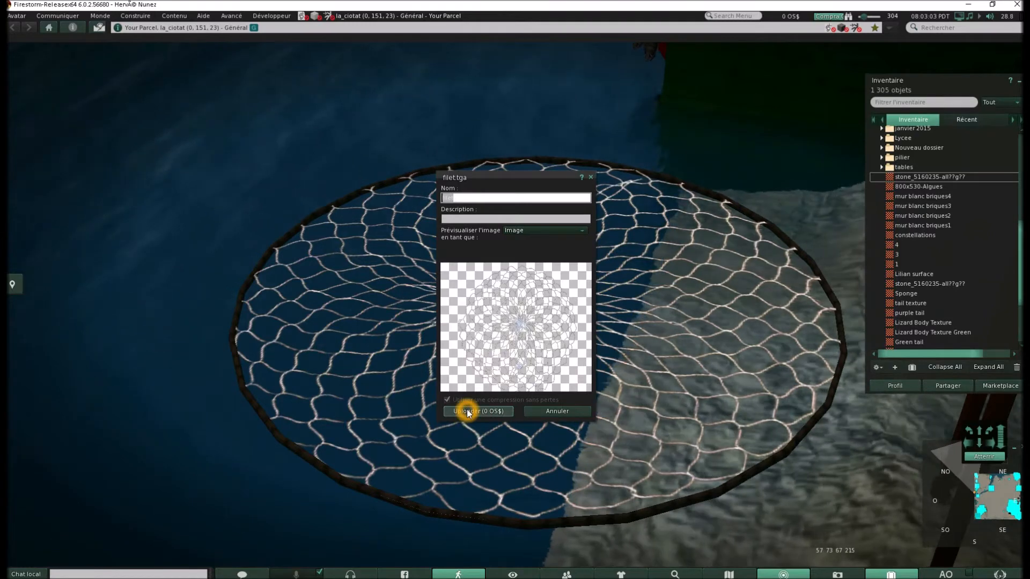
{"action": "left_click", "coordinate": [547, 410]}
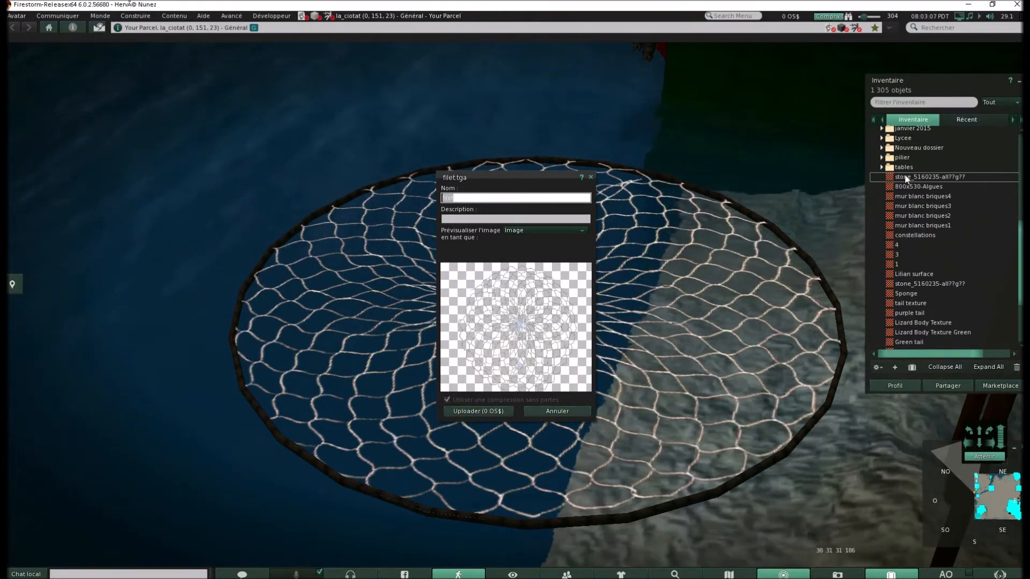
{"action": "left_click", "coordinate": [483, 411]}
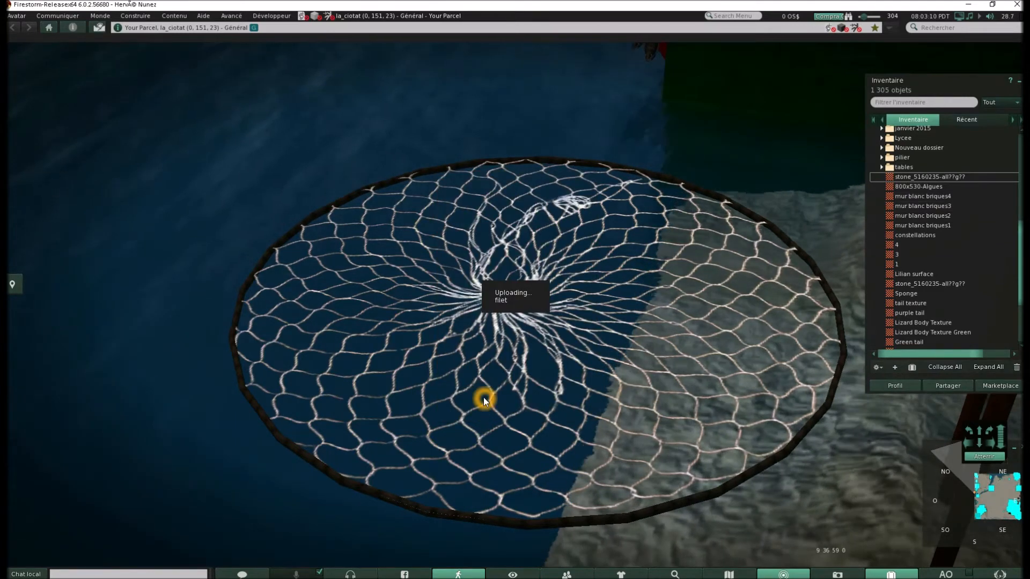
{"action": "left_click", "coordinate": [904, 177]}
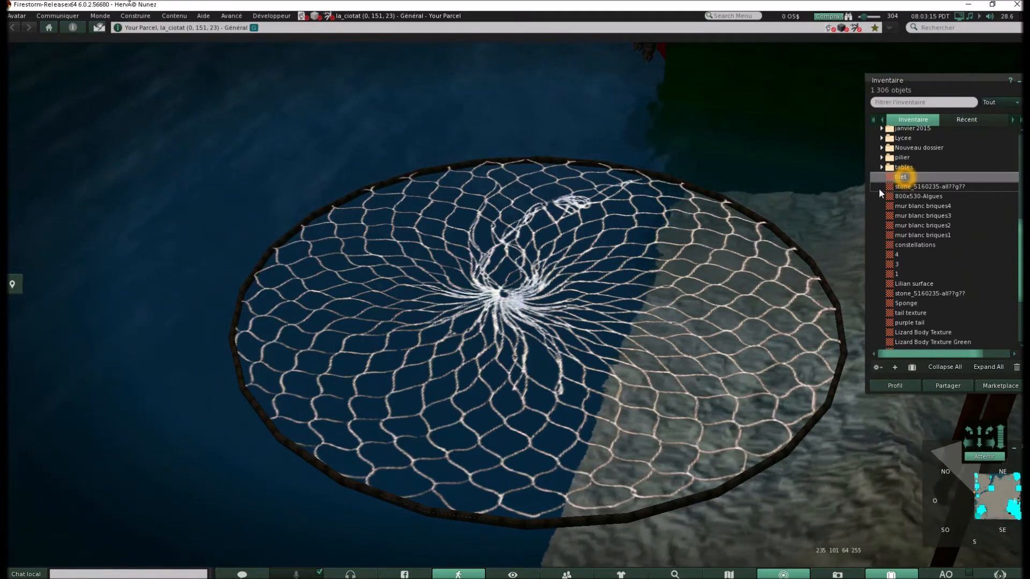
{"action": "left_click", "coordinate": [574, 315], "text": "alt"}
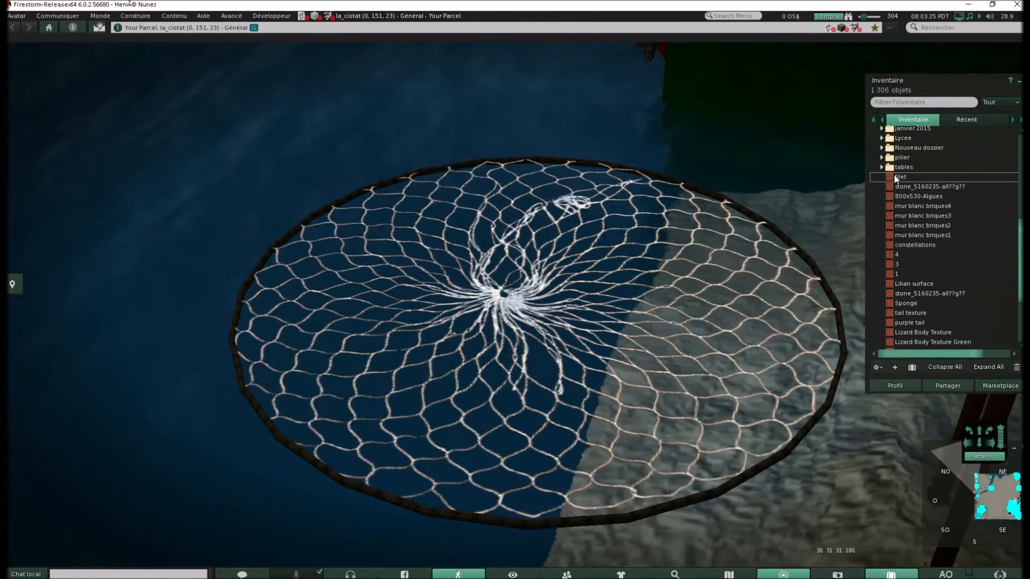
Open the circular net object for editing and apply the filet texture from the inventory to its surface
{"action": "left_click_drag", "start_coordinate": [895, 178], "coordinate": [676, 219]}
{"action": "left_click_drag", "start_coordinate": [626, 268], "coordinate": [536, 333]}
{"action": "right_click", "coordinate": [536, 332]}
{"action": "left_click", "coordinate": [565, 359]}
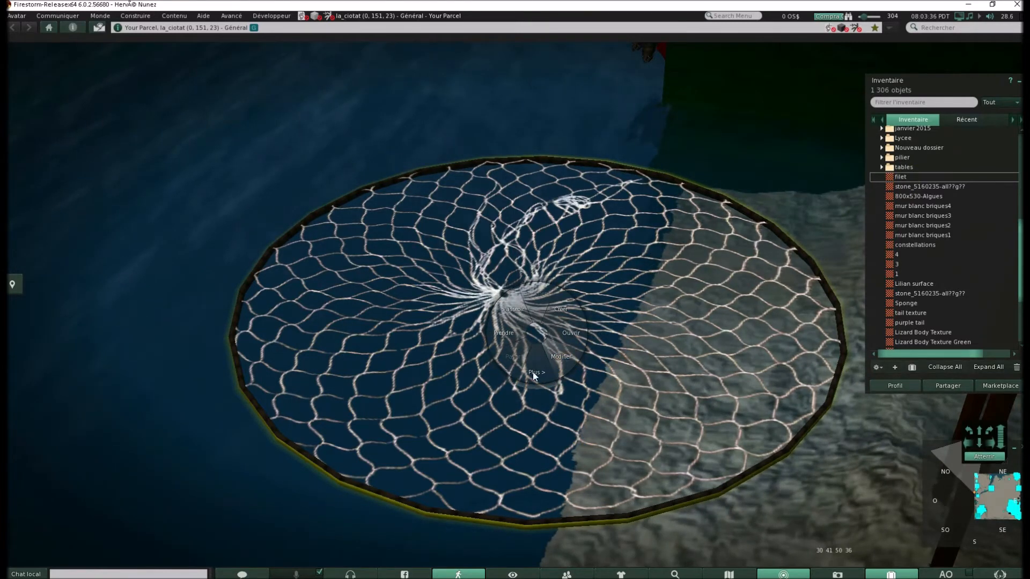
{"action": "left_click", "coordinate": [650, 330]}
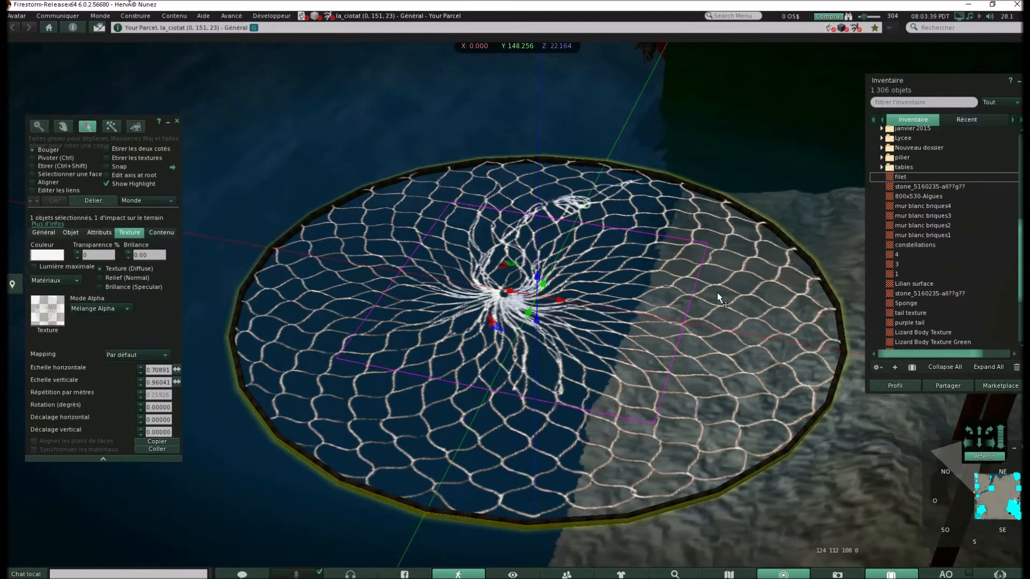
{"action": "left_click_drag", "start_coordinate": [889, 179], "coordinate": [590, 308]}
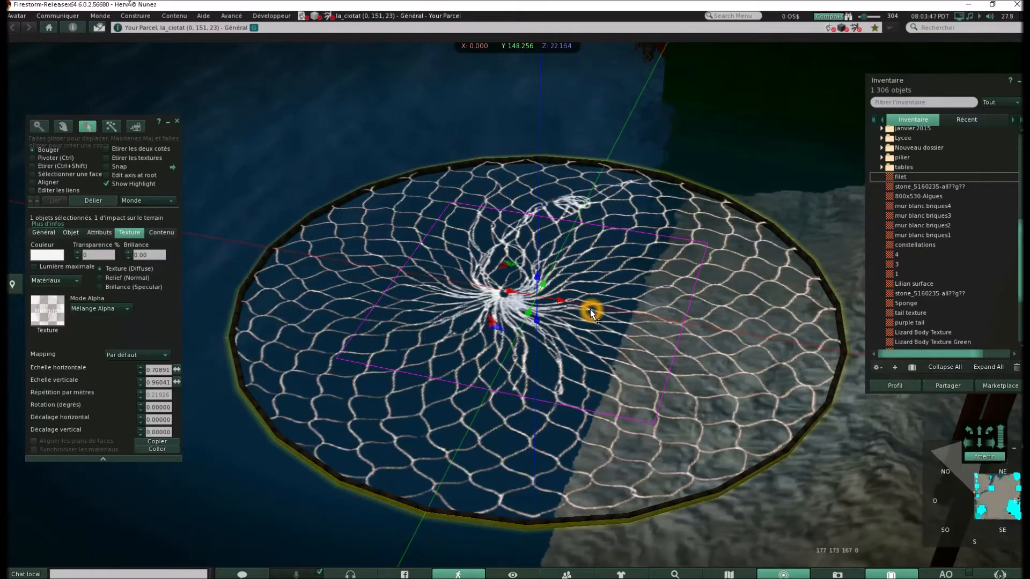
Lower the net texture's horizontal scale to -0.79109, and raise it to 7.80891 so the net pattern repeats
{"action": "left_click", "coordinate": [141, 375]}
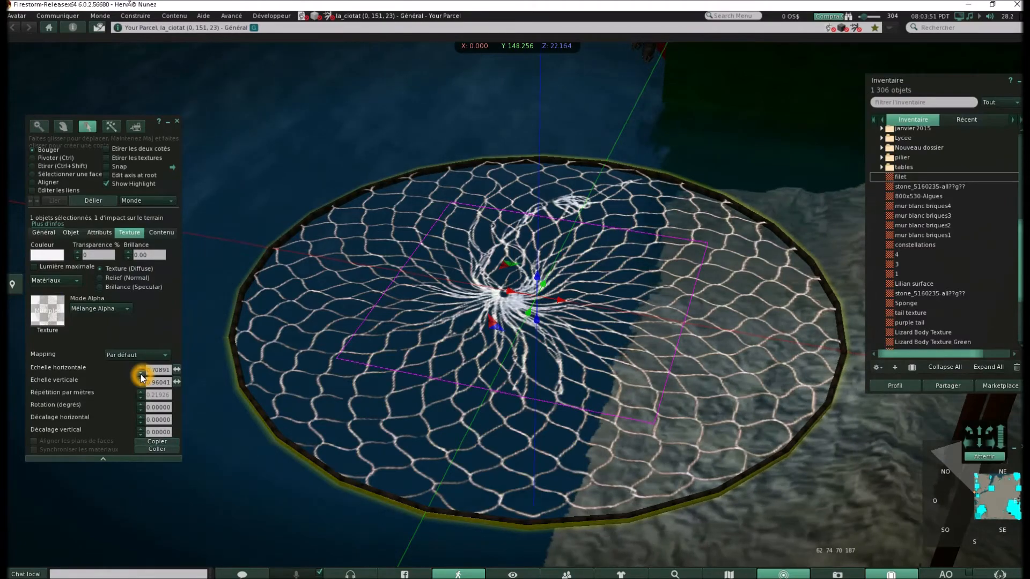
{"action": "left_click", "coordinate": [142, 375]}
{"action": "left_click", "coordinate": [141, 376]}
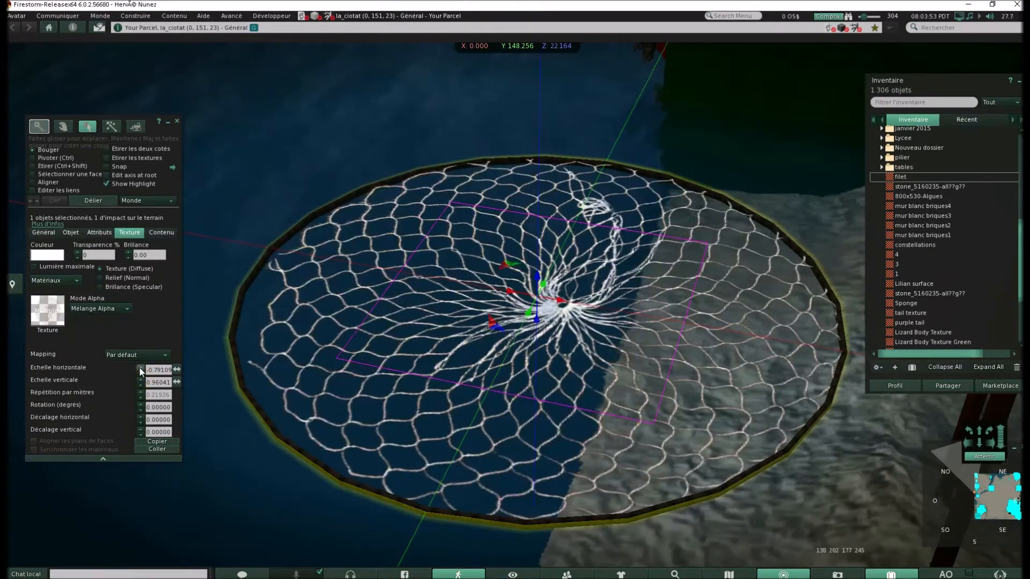
{"action": "left_click", "coordinate": [141, 373]}
{"action": "left_click", "coordinate": [140, 371]}
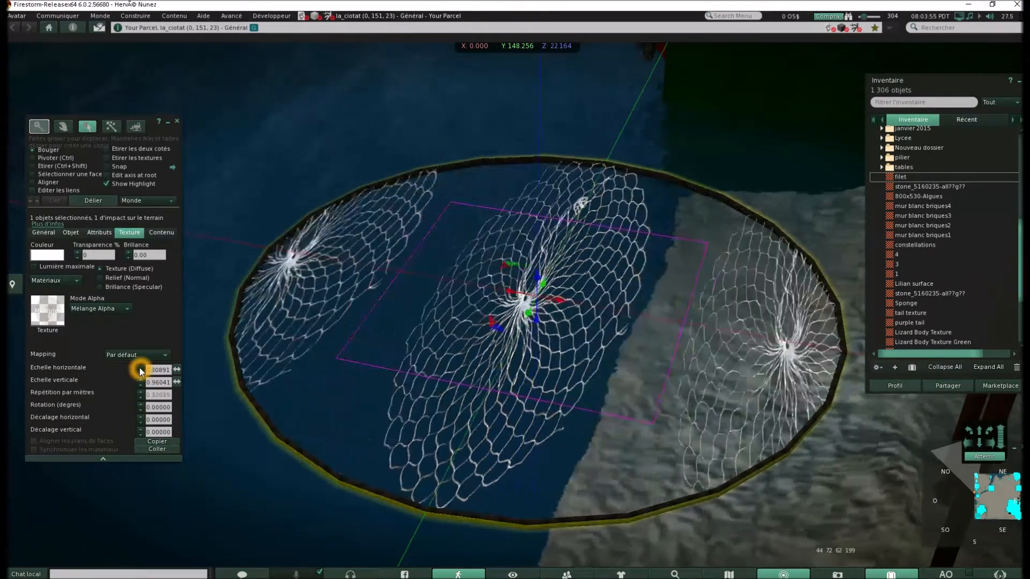
{"action": "left_click", "coordinate": [141, 370]}
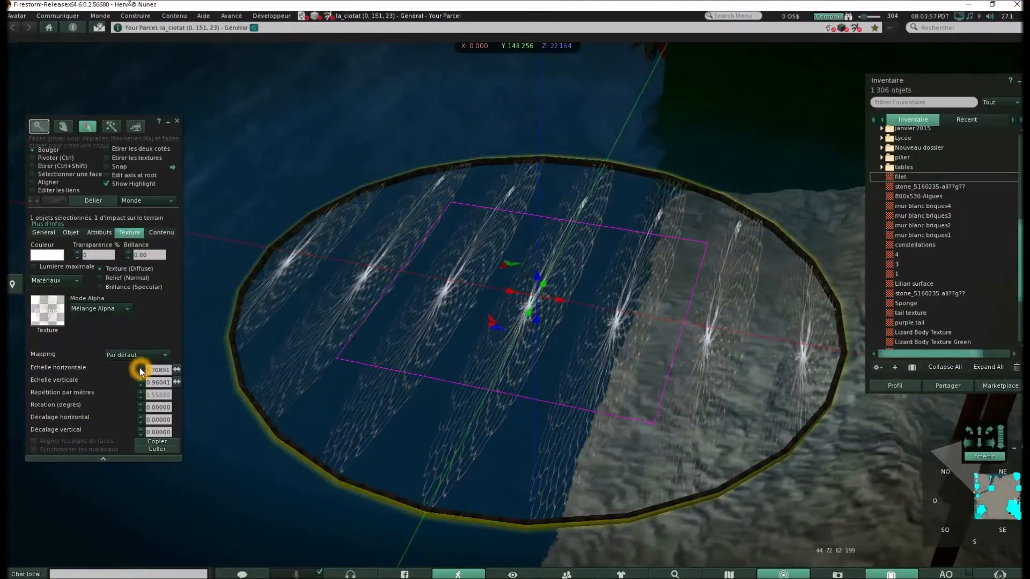
Raise the net texture's vertical scale to 7.36041 and its horizontal scale to 10.7089
{"action": "left_click", "coordinate": [141, 381]}
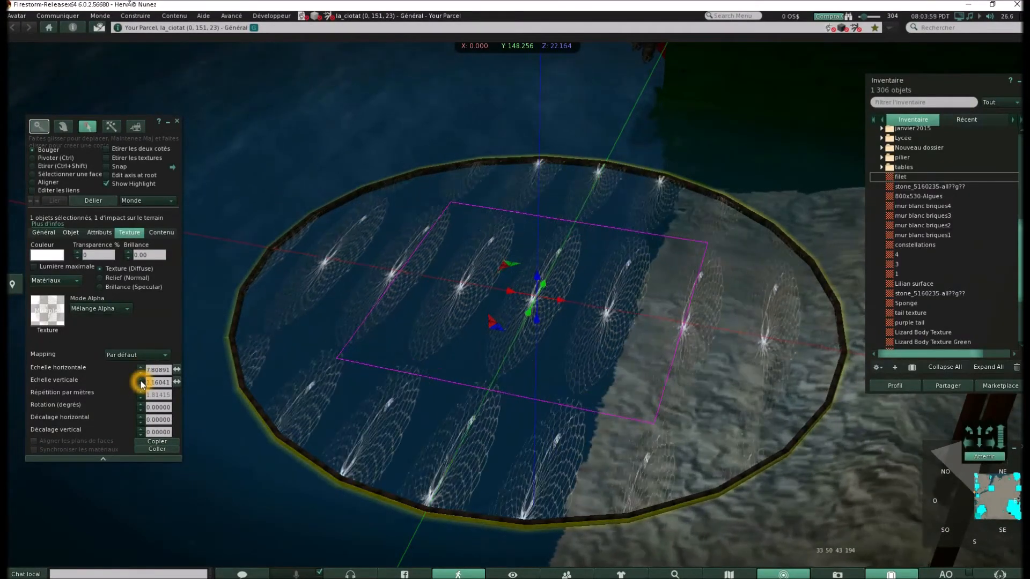
{"action": "left_click", "coordinate": [142, 382]}
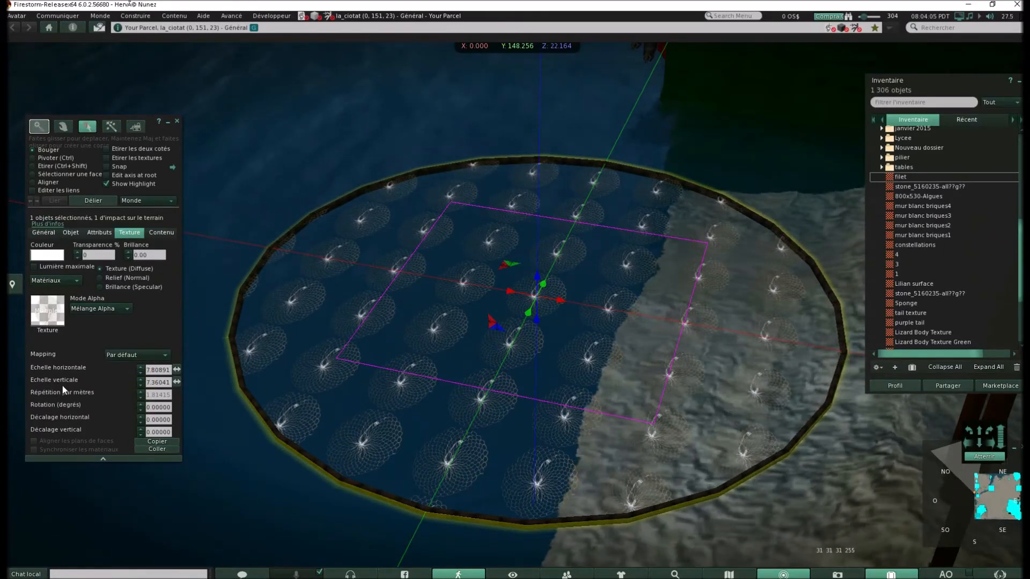
{"action": "left_click", "coordinate": [140, 368]}
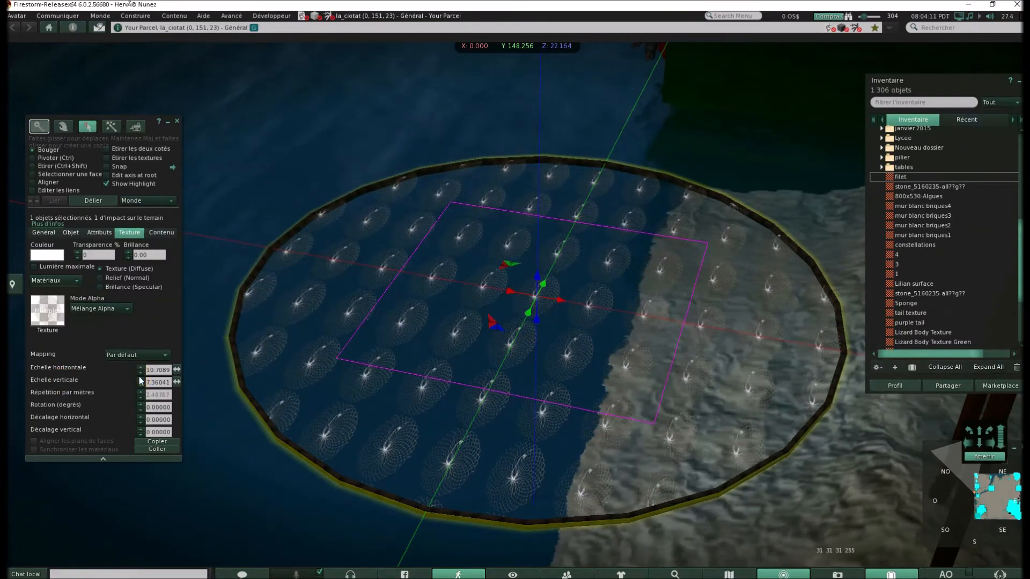
Lower the net texture's horizontal scale to 0.80891
{"action": "left_click", "coordinate": [140, 369]}
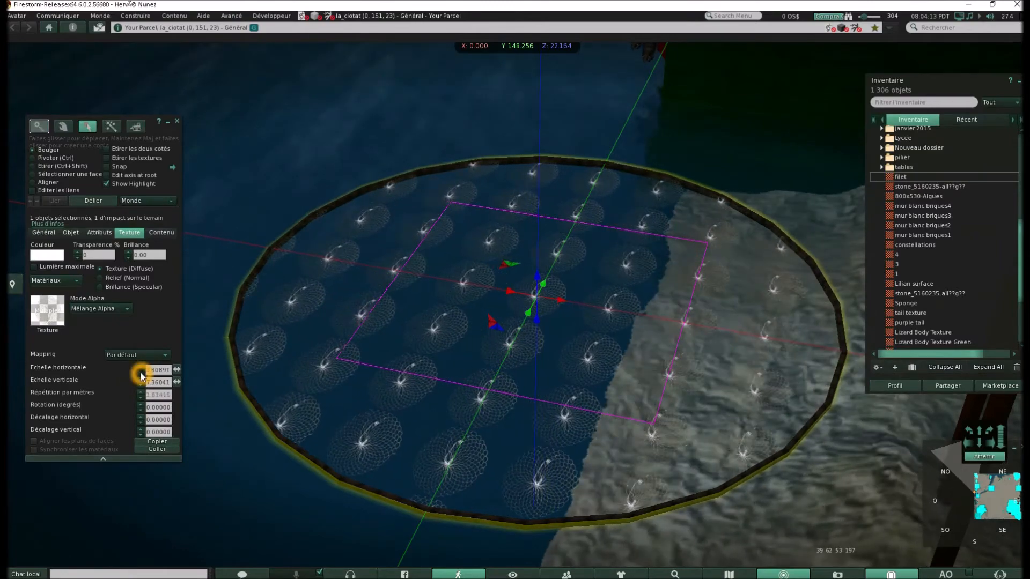
{"action": "left_click", "coordinate": [140, 369]}
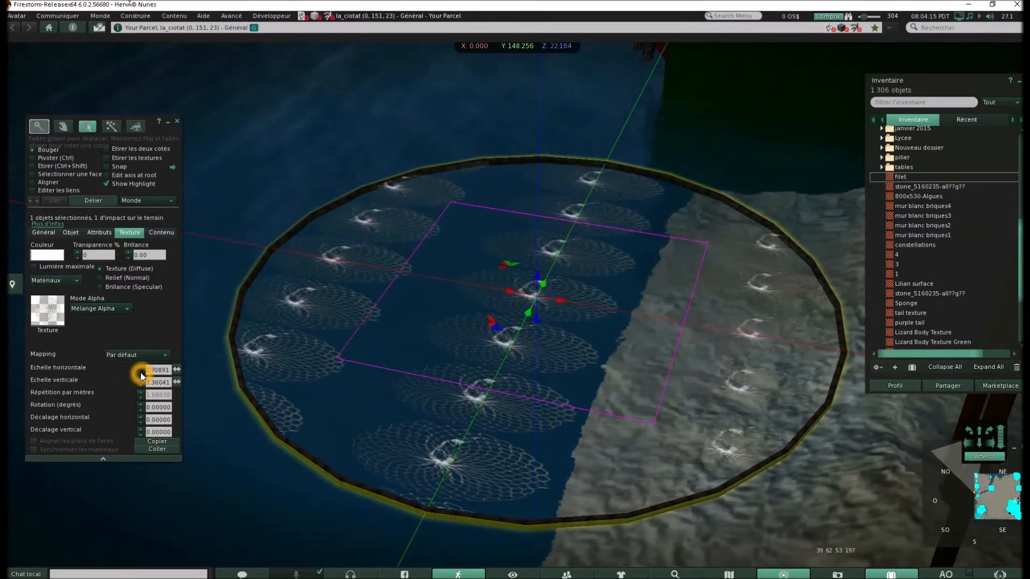
{"action": "left_click", "coordinate": [140, 374]}
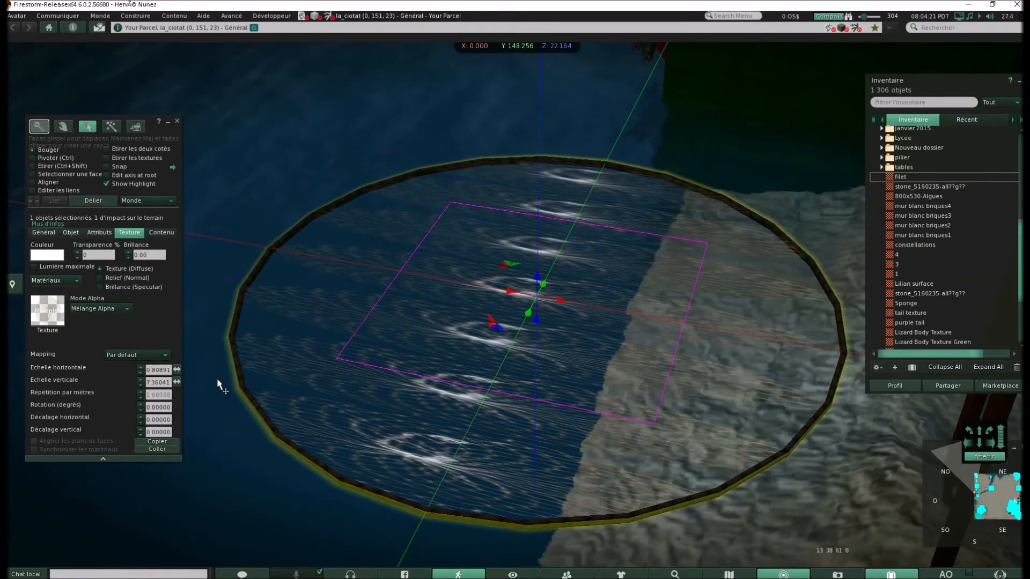
Reduce the net texture's vertical scale to 0.86041 so a single net fills the ring's height
{"action": "left_click", "coordinate": [141, 384]}
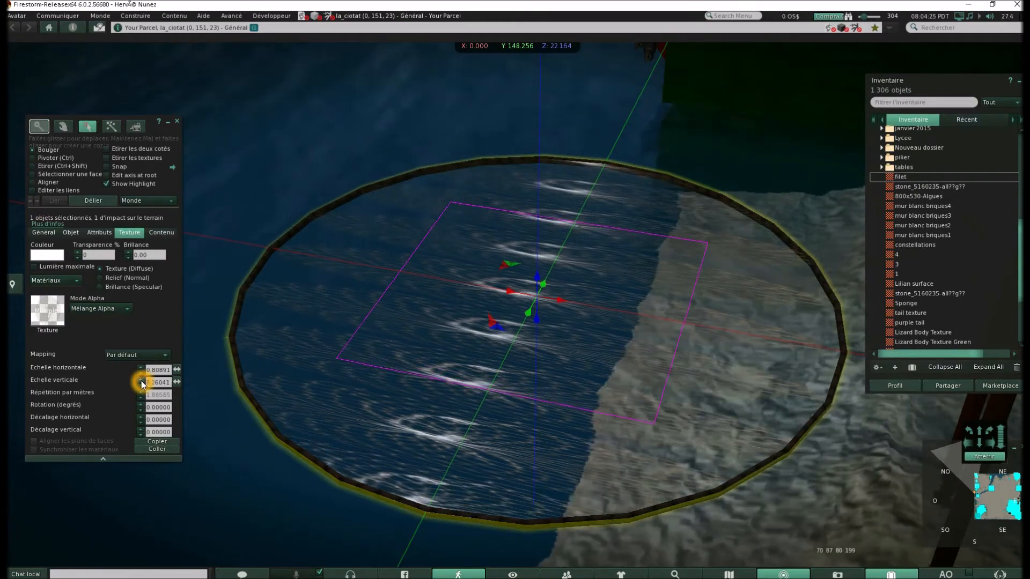
{"action": "left_click", "coordinate": [141, 386]}
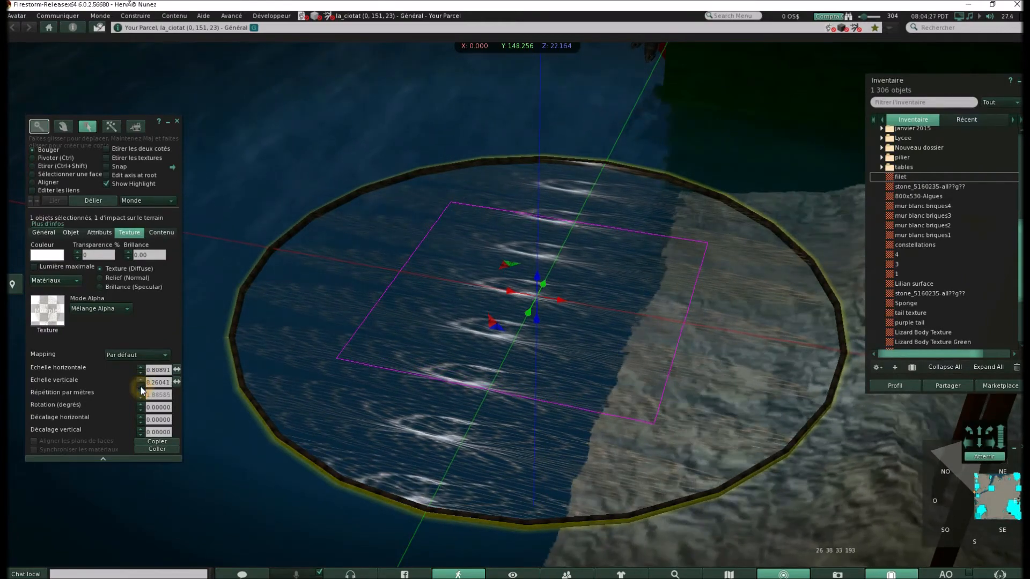
{"action": "left_click_drag", "start_coordinate": [141, 386], "coordinate": [141, 386]}
{"action": "left_click", "coordinate": [141, 386]}
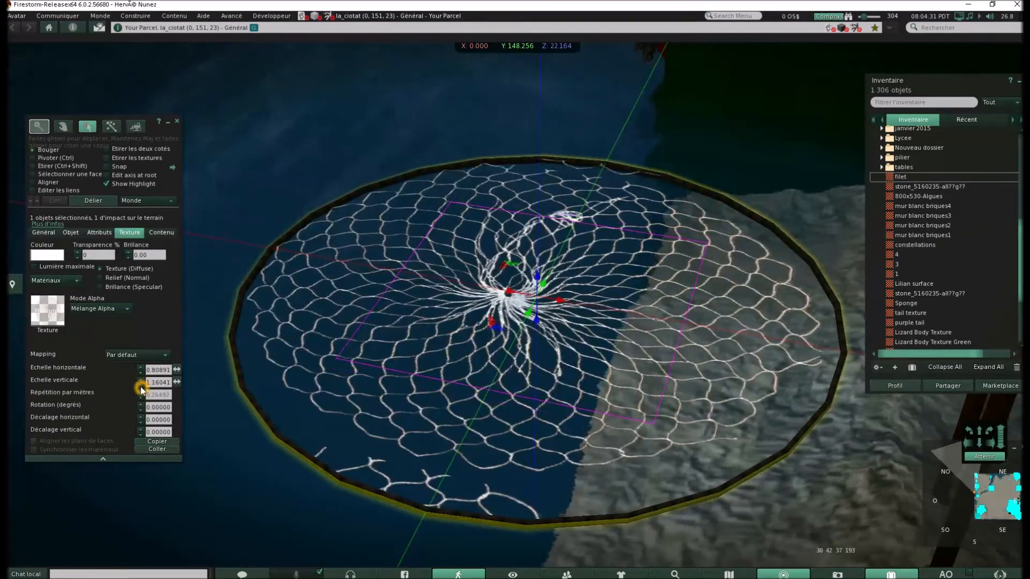
{"action": "left_click", "coordinate": [141, 386]}
{"action": "left_click", "coordinate": [141, 386]}
{"action": "left_click", "coordinate": [141, 386]}
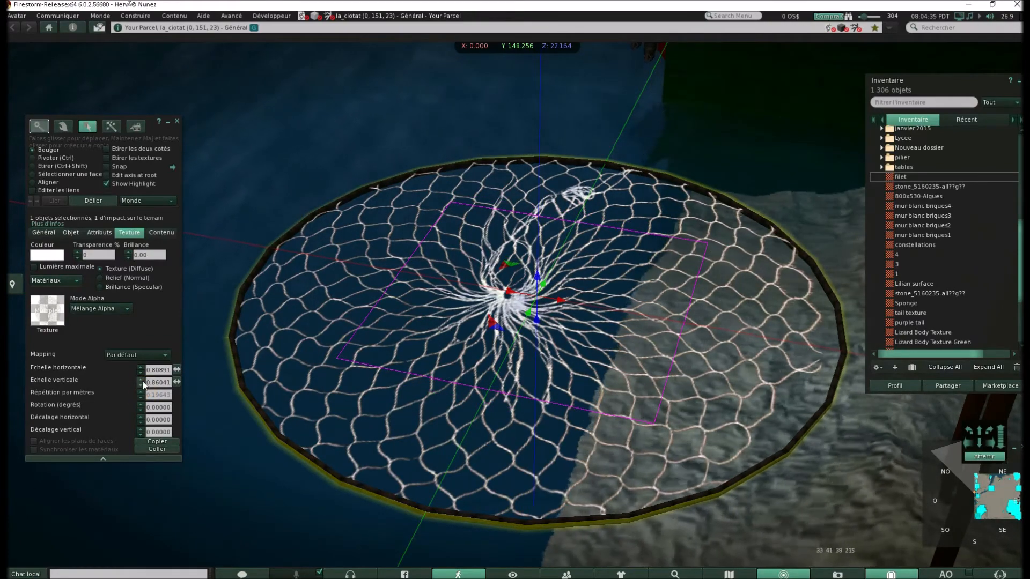
Fine-tune the net texture's horizontal scale to 0.70891 so the net reaches the ring's edges, and deselect the object
{"action": "left_click", "coordinate": [141, 368]}
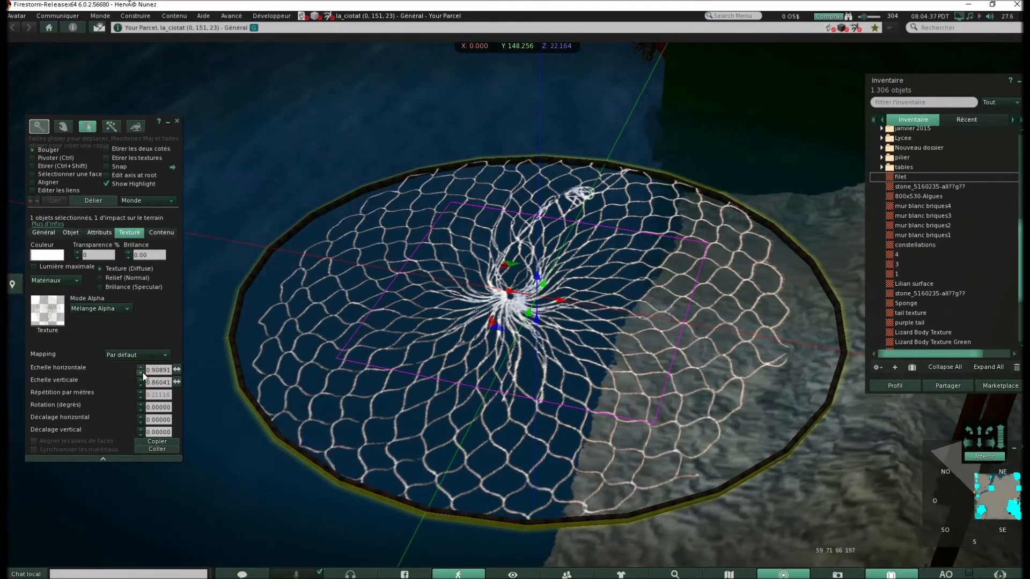
{"action": "left_click", "coordinate": [142, 374]}
{"action": "left_click", "coordinate": [142, 373]}
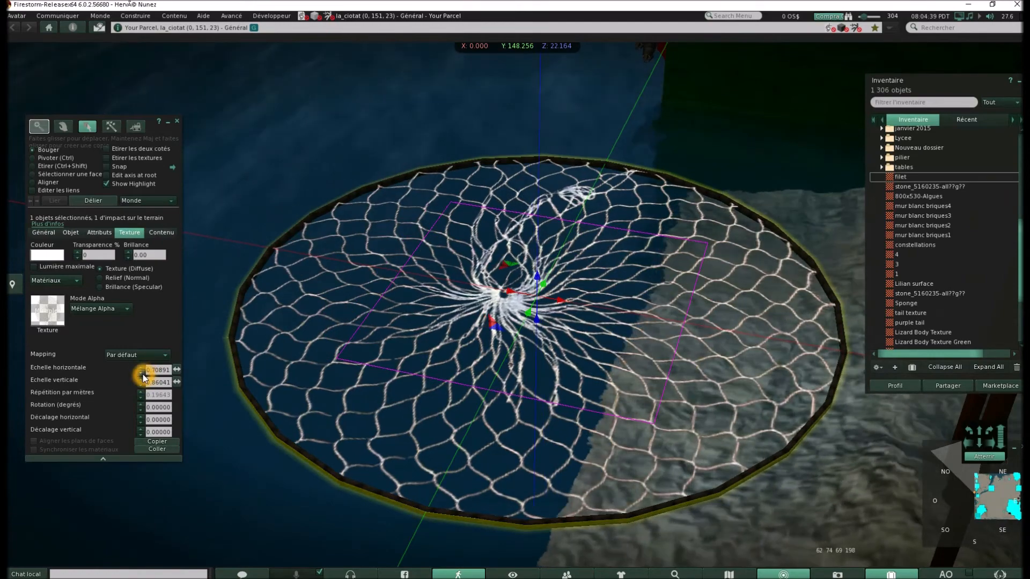
{"action": "left_click", "coordinate": [266, 174]}
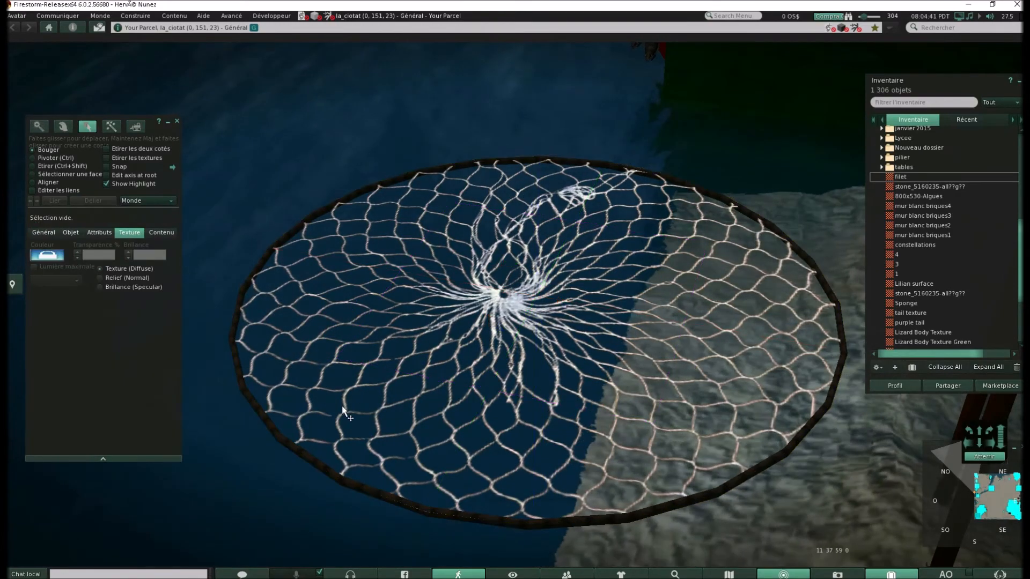
{"action": "left_click", "coordinate": [595, 324], "text": "alt"}
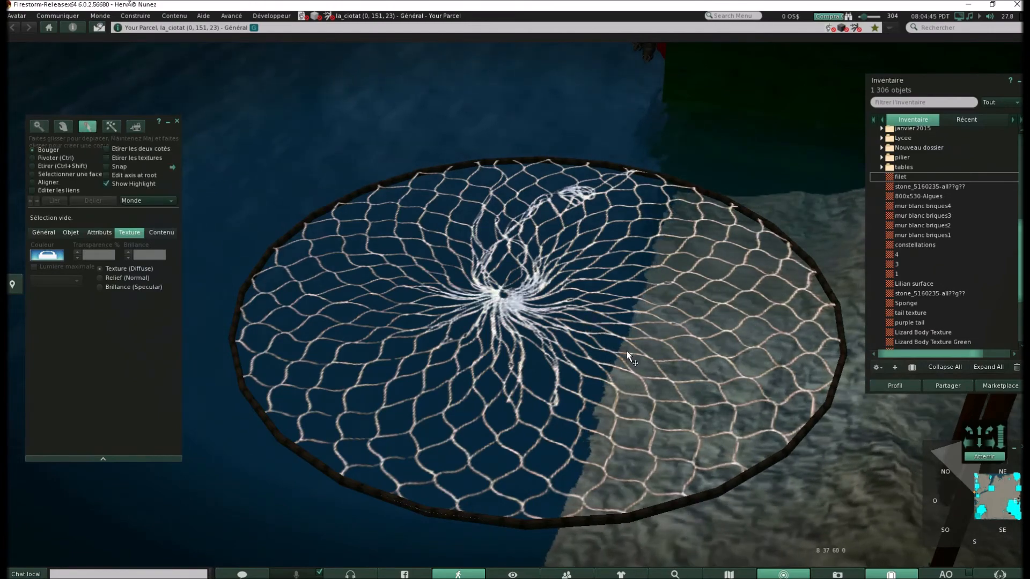
{"action": "left_click", "coordinate": [649, 348]}
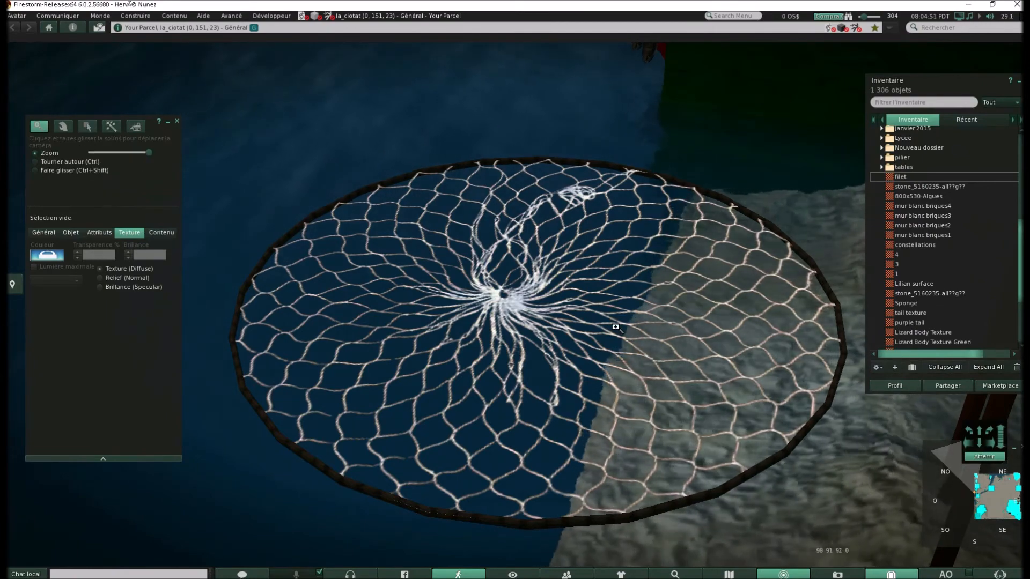
{"action": "left_click", "coordinate": [642, 317]}
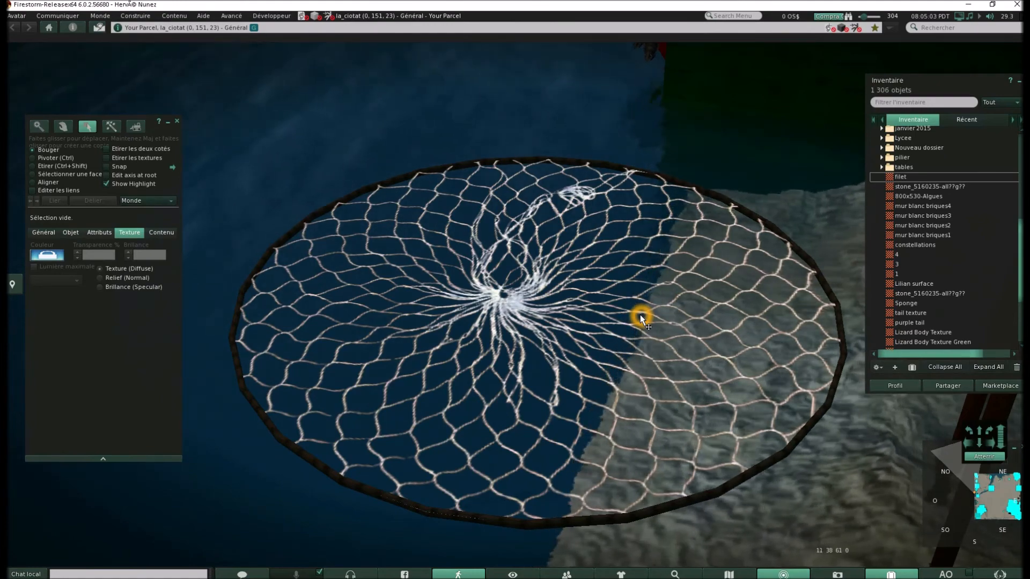
{"action": "key", "text": "alt"}
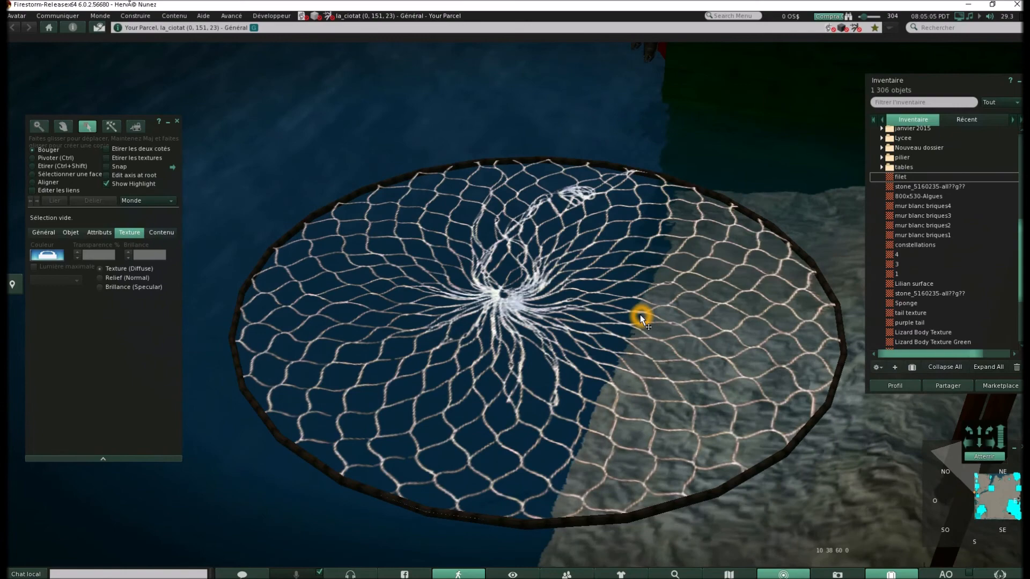
{"action": "key", "text": "alt+Tab"}
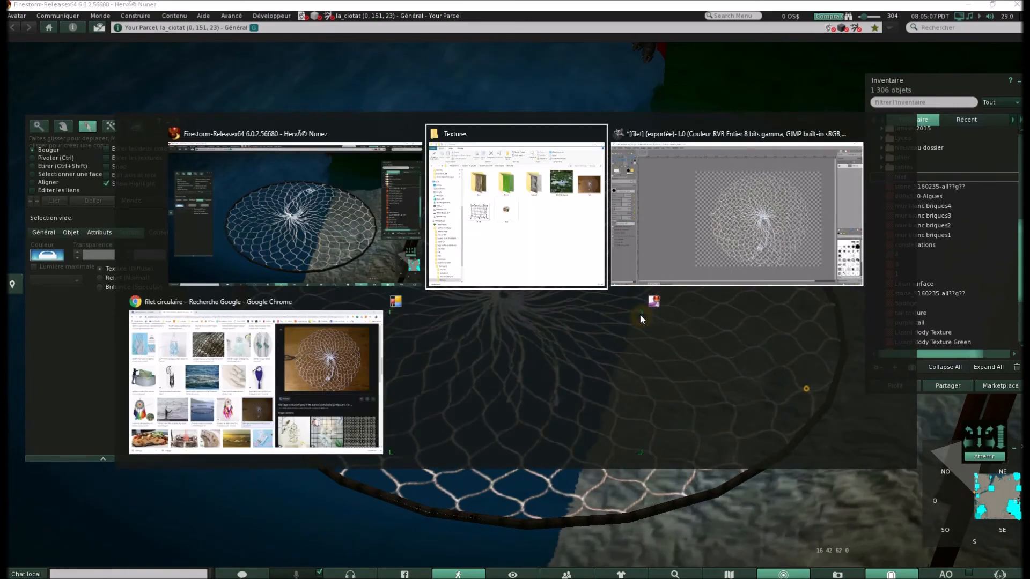
{"action": "key", "text": "Tab"}
{"action": "key", "text": "Tab"}
{"action": "key", "text": "Tab"}
{"action": "key", "text": "Tab"}
{"action": "key", "text": "Tab"}
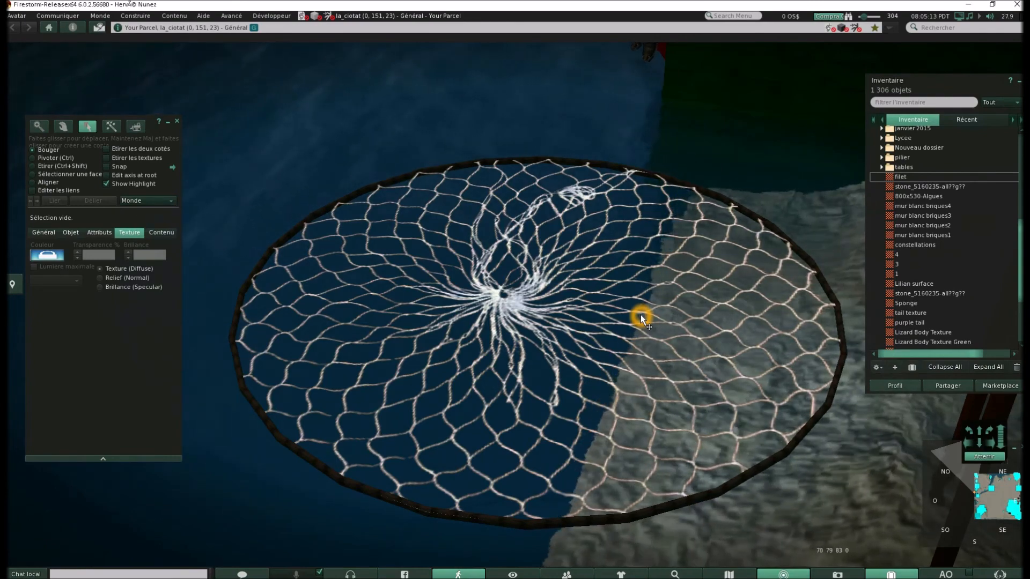
{"action": "key", "text": "ctrl+shift"}
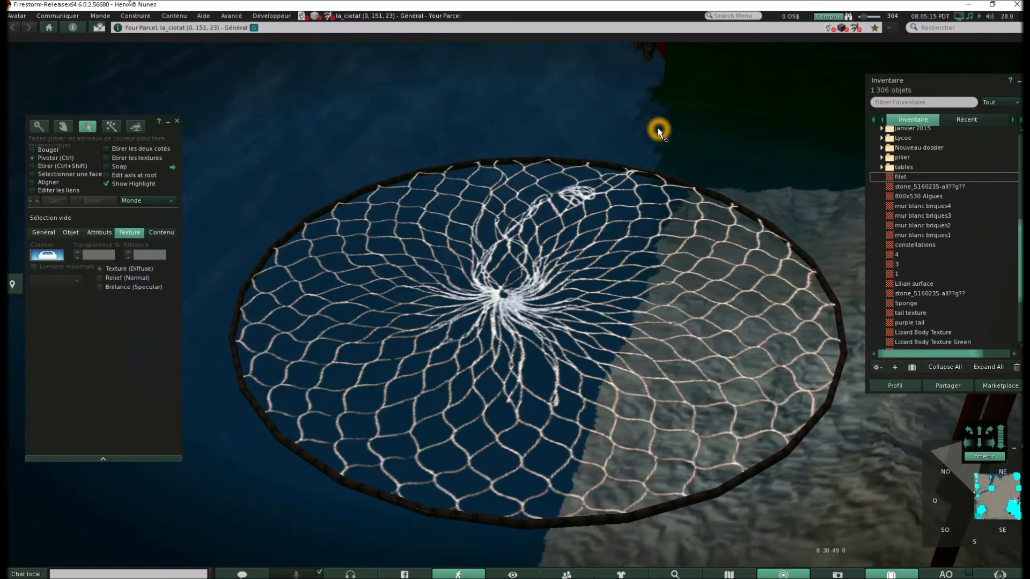